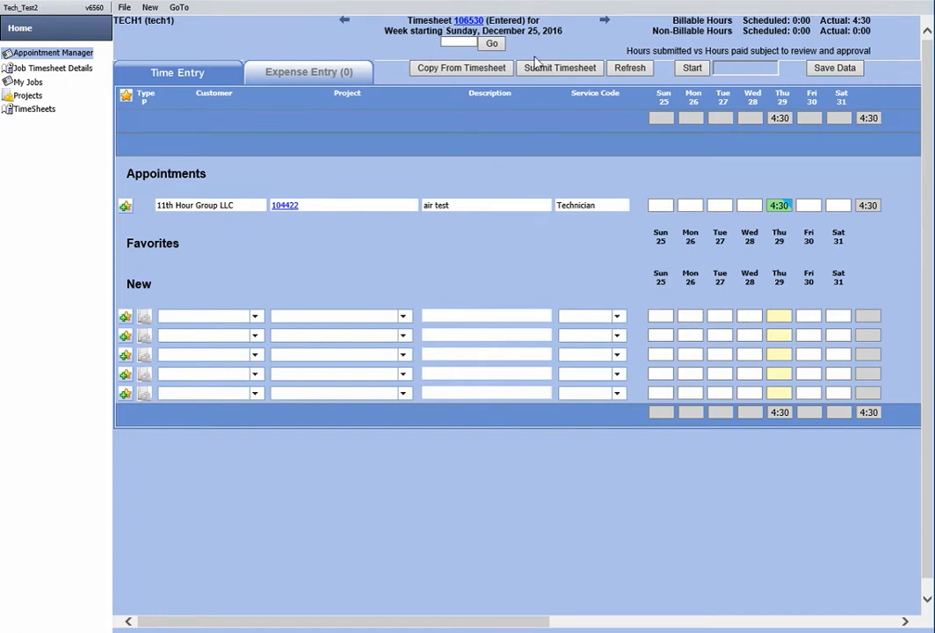
# Set up the first new line as a project entry for Clean Energy, project 9200032, with service code Technician
pyautogui.click(146, 318)
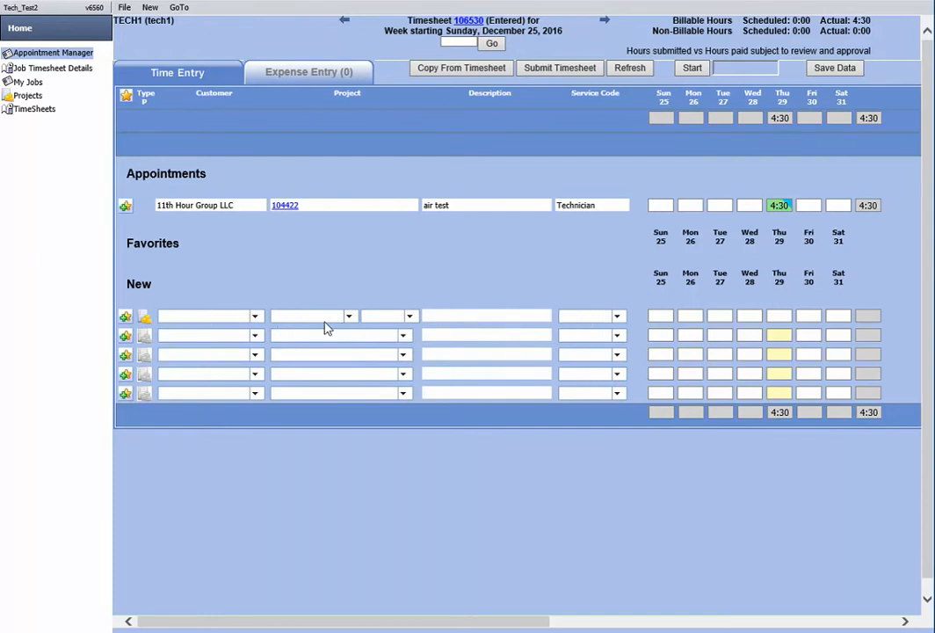
pyautogui.click(255, 318)
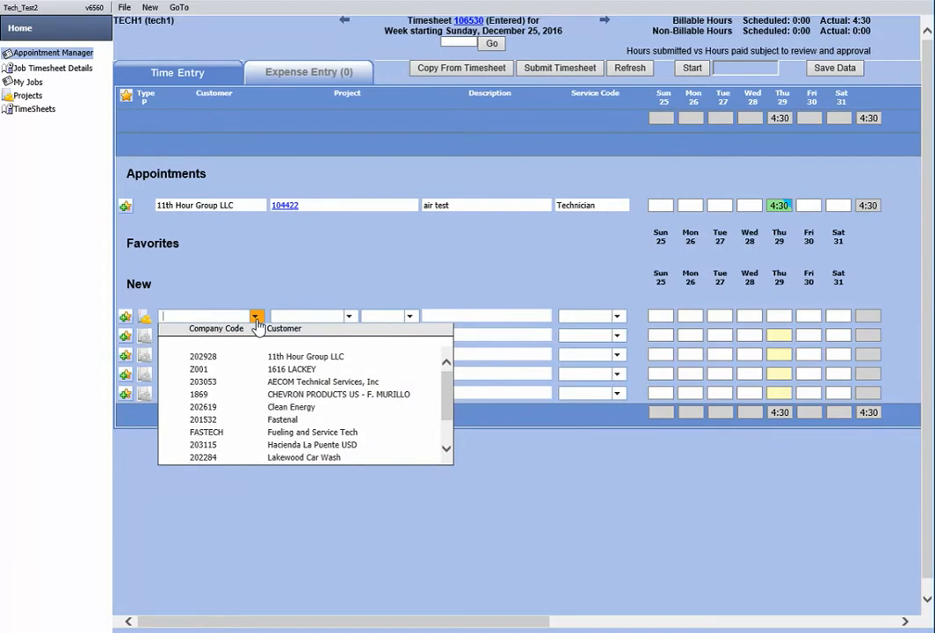
pyautogui.click(211, 407)
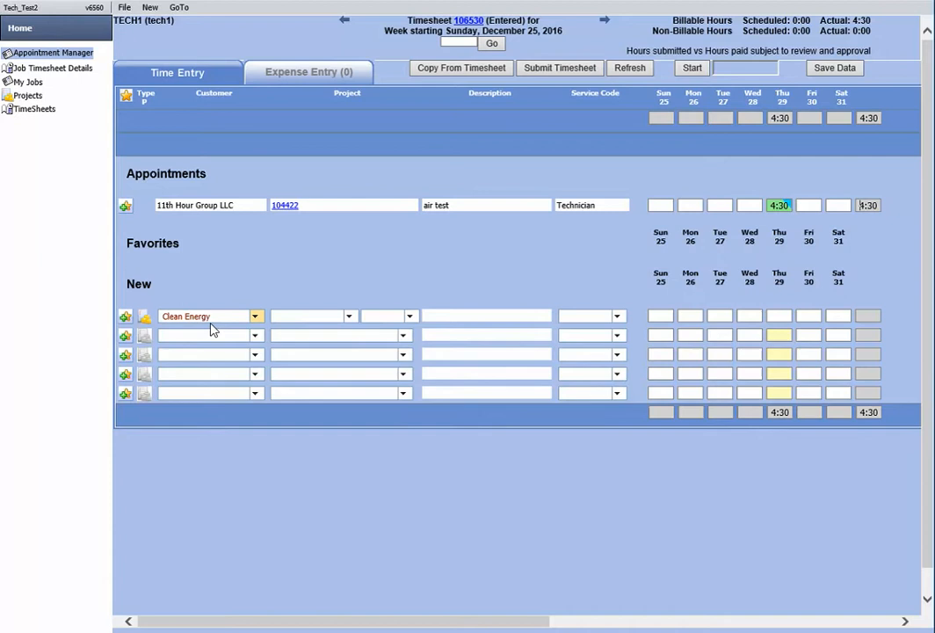
pyautogui.click(349, 319)
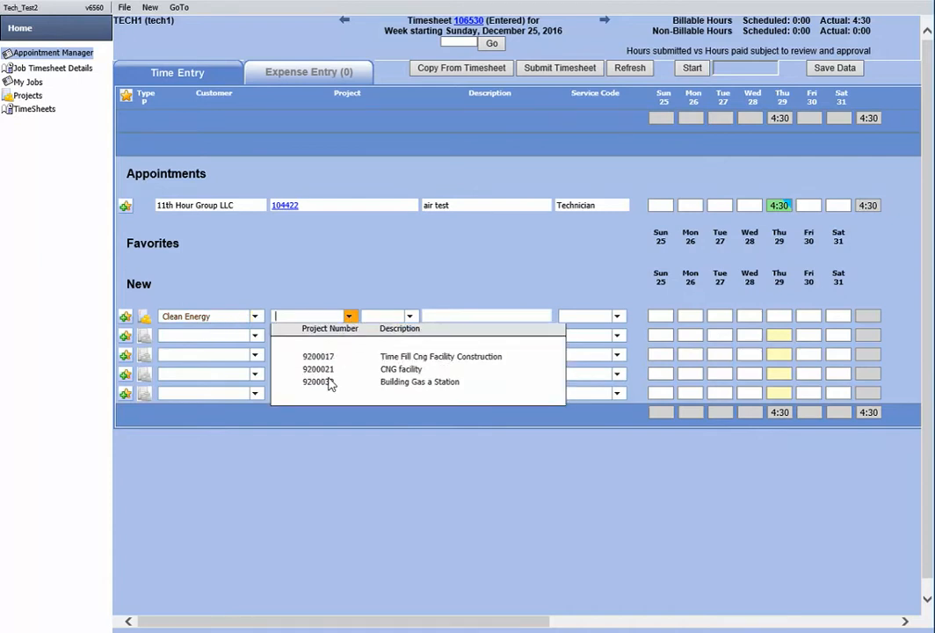
pyautogui.click(329, 385)
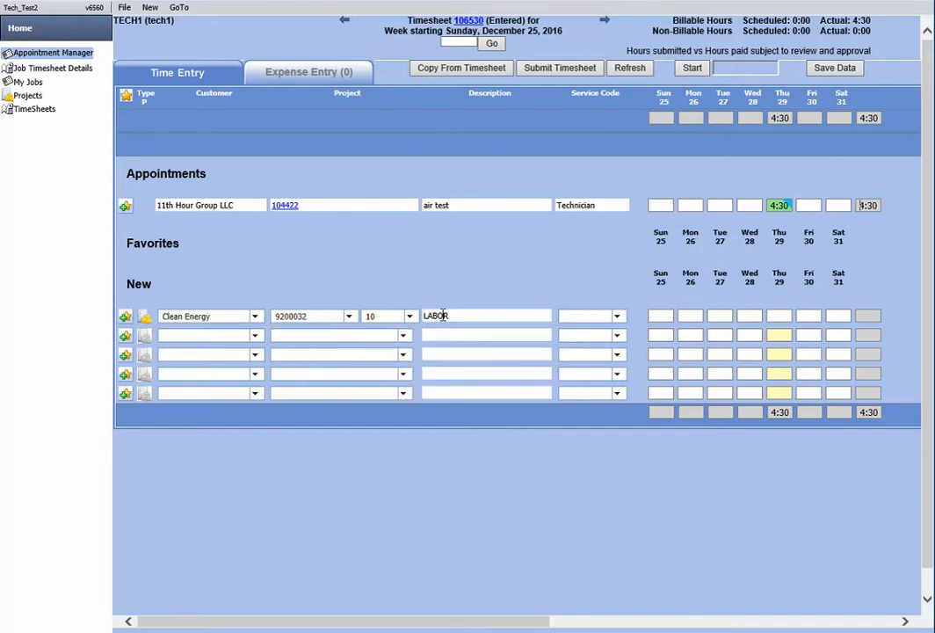
pyautogui.click(618, 320)
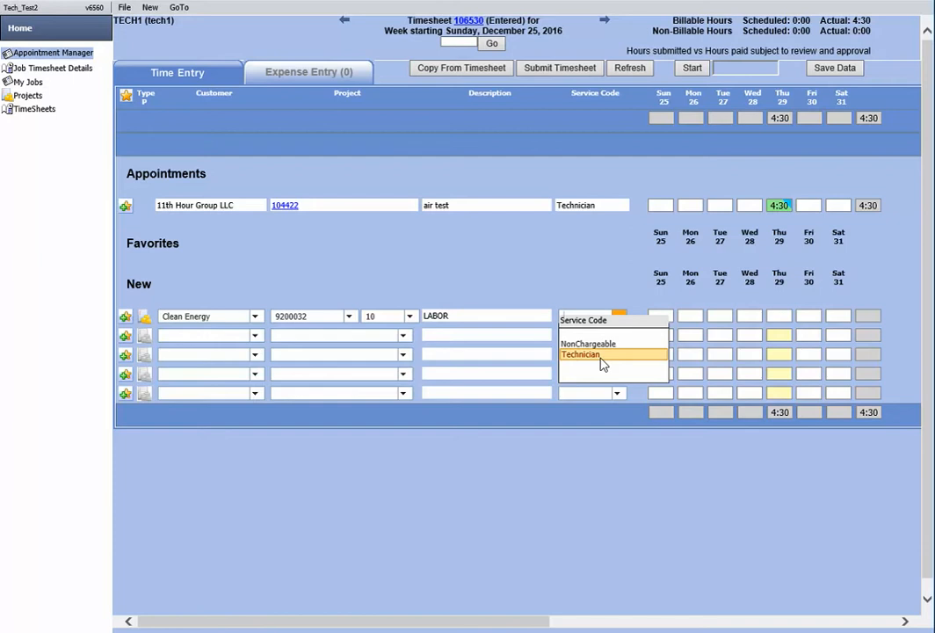
pyautogui.click(602, 355)
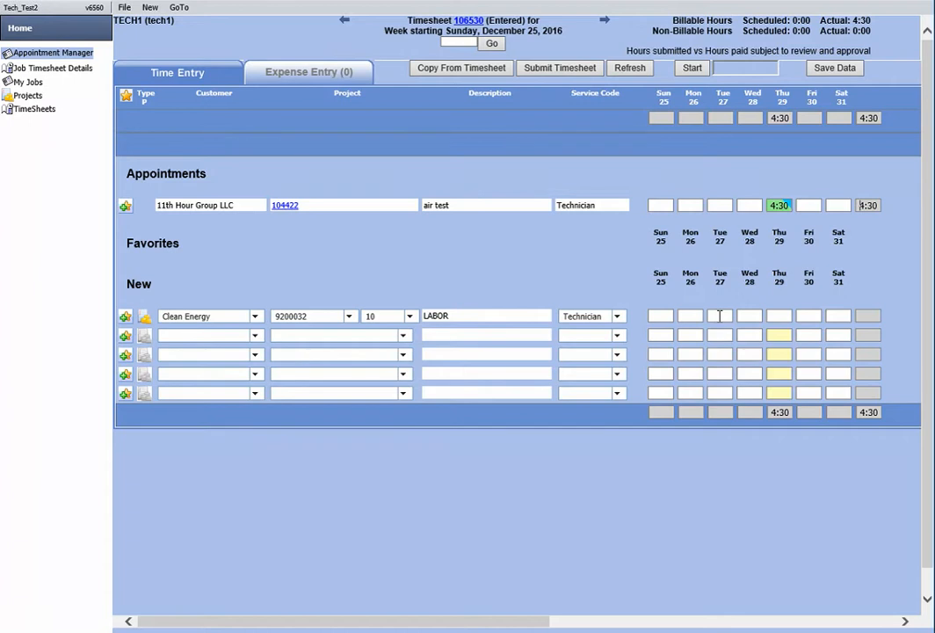
# Open the Tuesday 27 time detail on that line and enter start time 9:00, travel to 0:30 and hours 4:00
pyautogui.rightClick(719, 316)
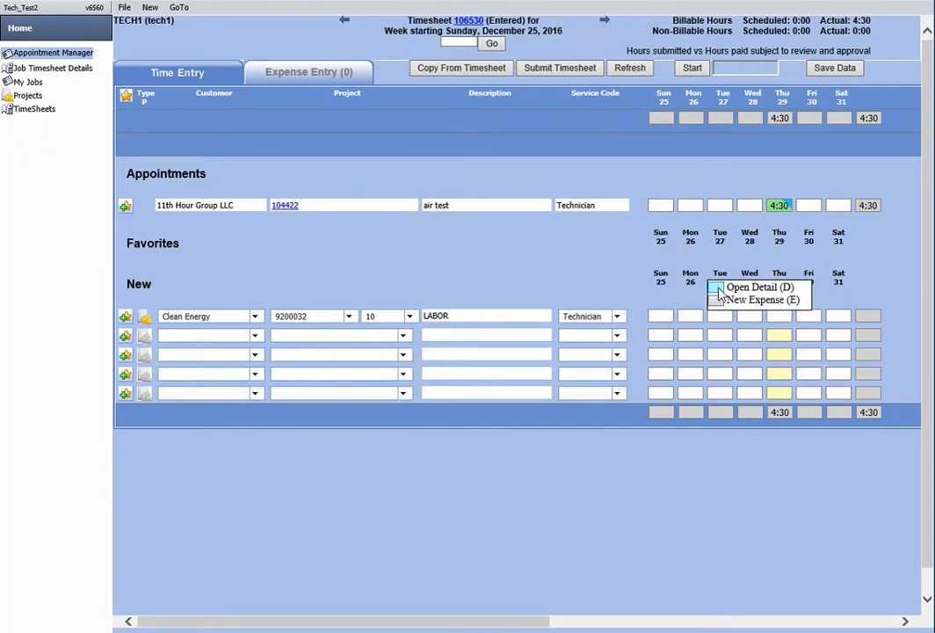
pyautogui.click(721, 288)
pyautogui.write('8:00')
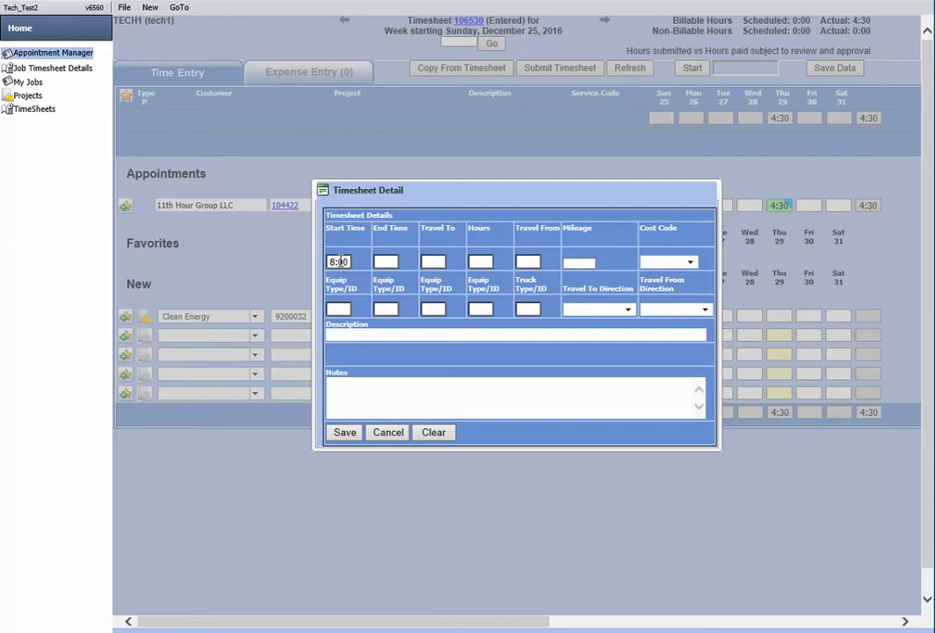
pyautogui.moveTo(336, 262); pyautogui.dragTo(301, 262)
pyautogui.write('9')
pyautogui.write(':')
pyautogui.write('030')
pyautogui.click(482, 262)
pyautogui.write('4')
pyautogui.press('Tab')
# Set the detail's cost code to 01-1000 Project Management and its travel-to direction to Home to Shop
pyautogui.click(692, 263)
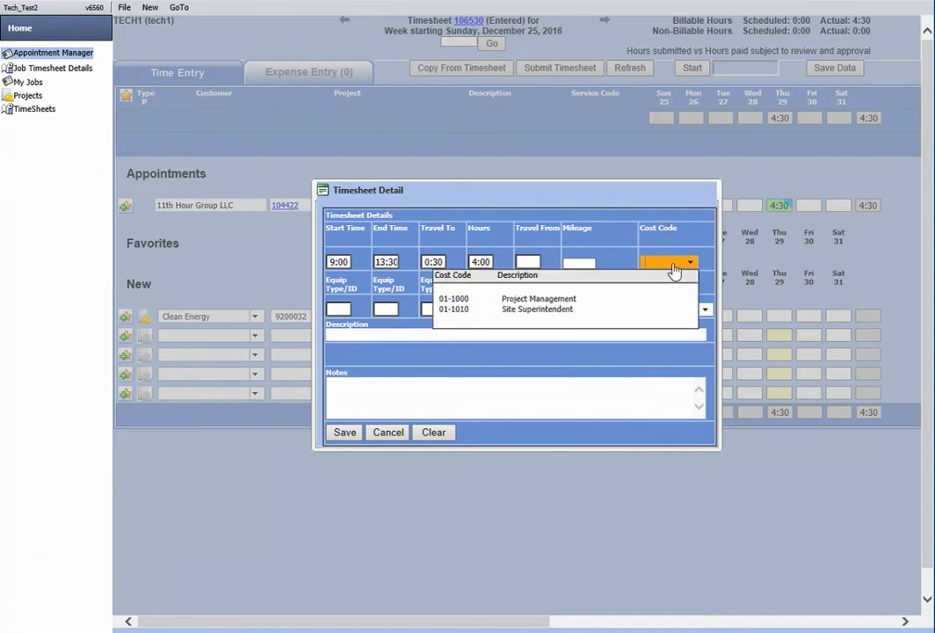
pyautogui.click(543, 300)
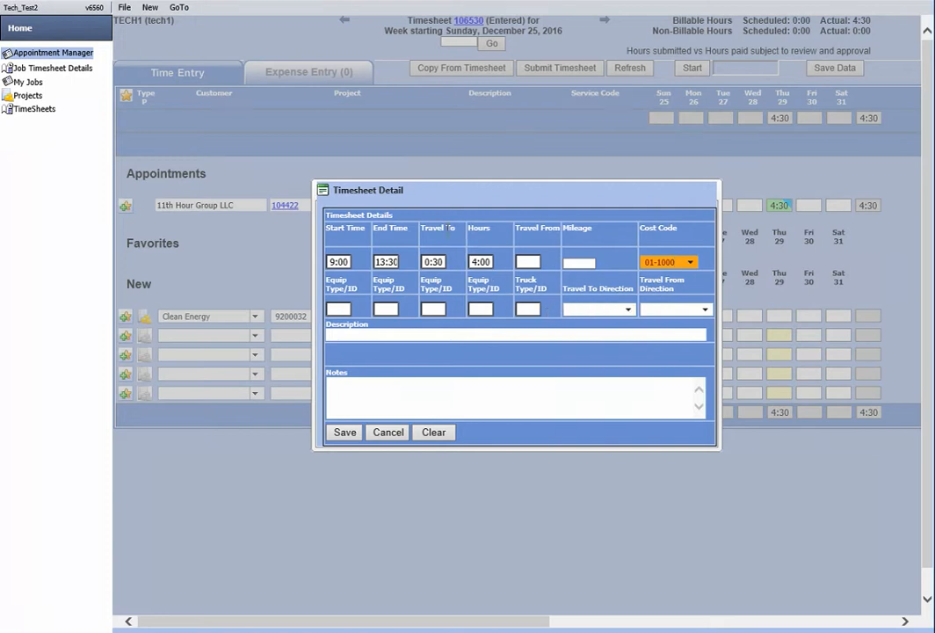
pyautogui.click(628, 313)
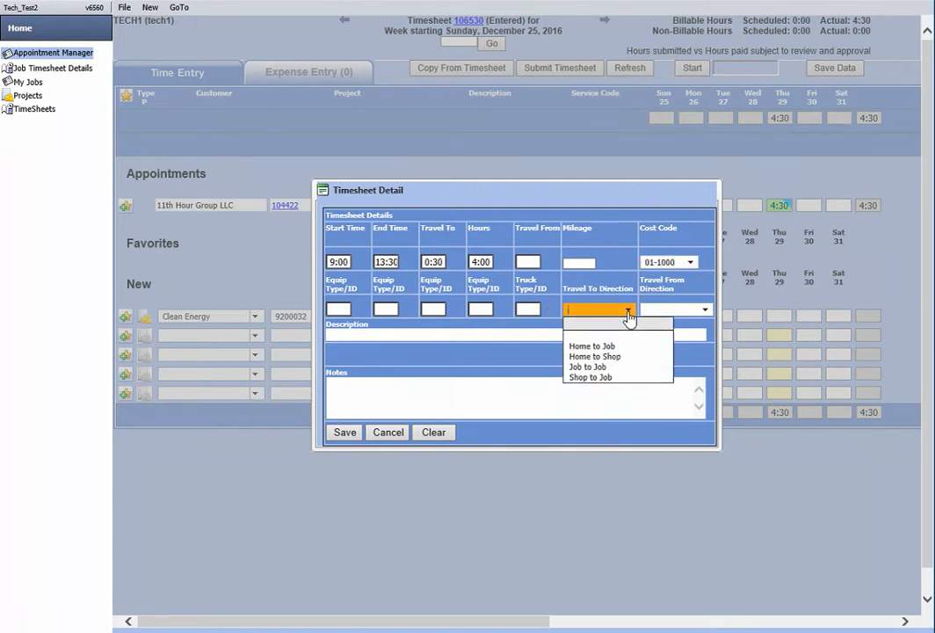
pyautogui.click(596, 356)
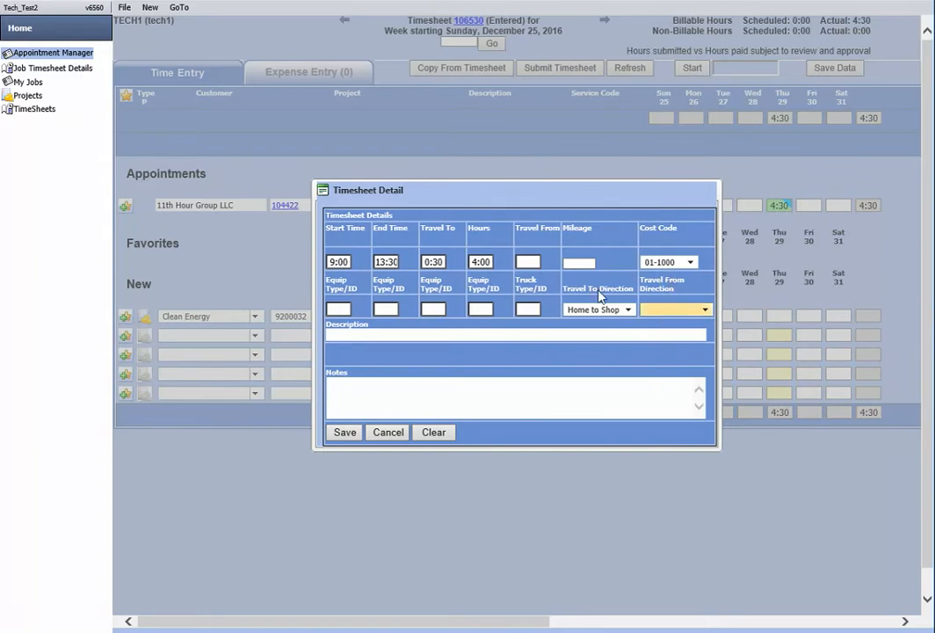
pyautogui.click(708, 314)
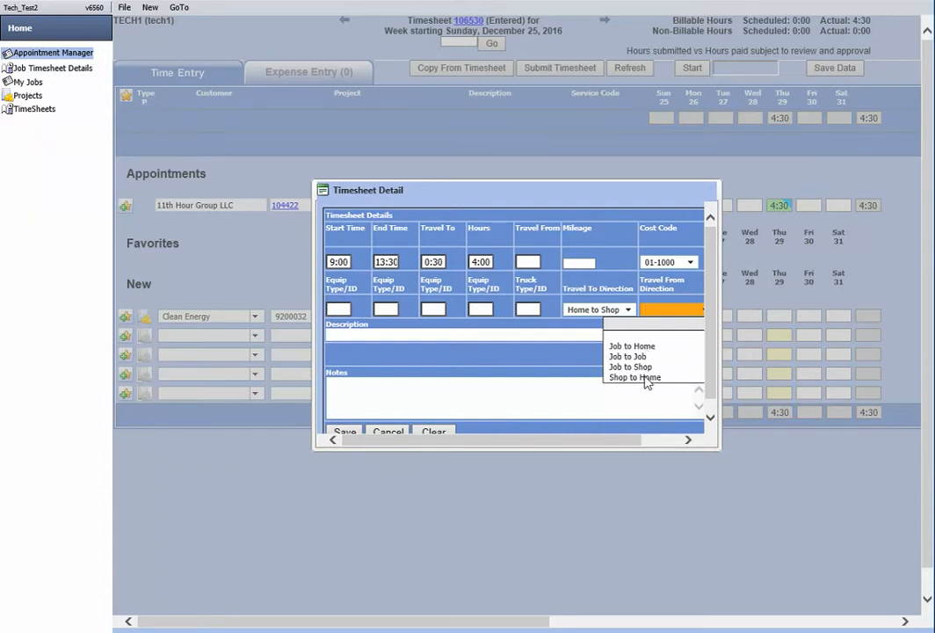
# Describe the time detail as "Project Management" and save both the detail and the timesheet data
pyautogui.click(537, 335)
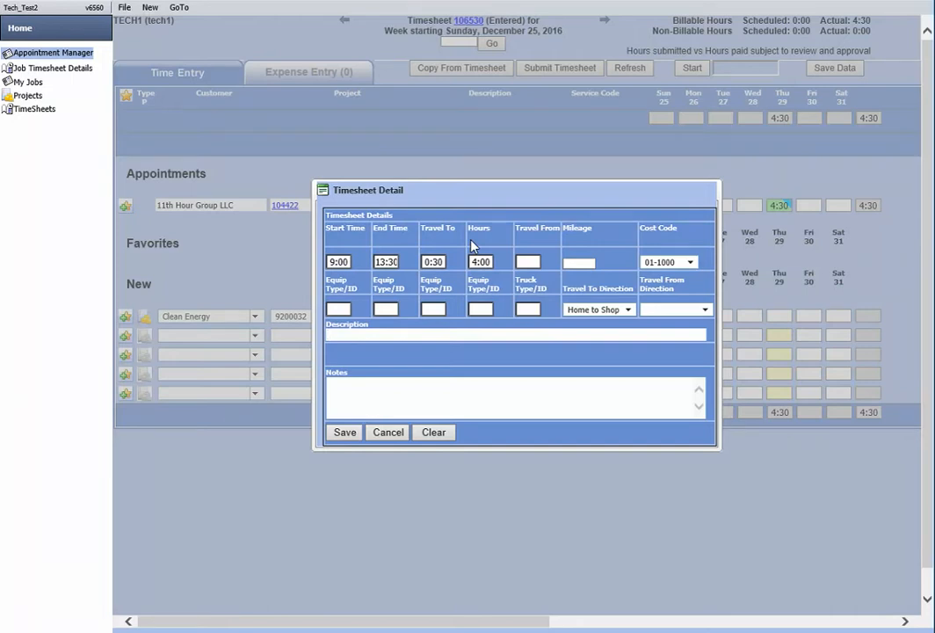
pyautogui.write('Projecrt')
pyautogui.press('BackSpace')
pyautogui.press('BackSpace')
pyautogui.press('BackSpace')
pyautogui.write('t Management')
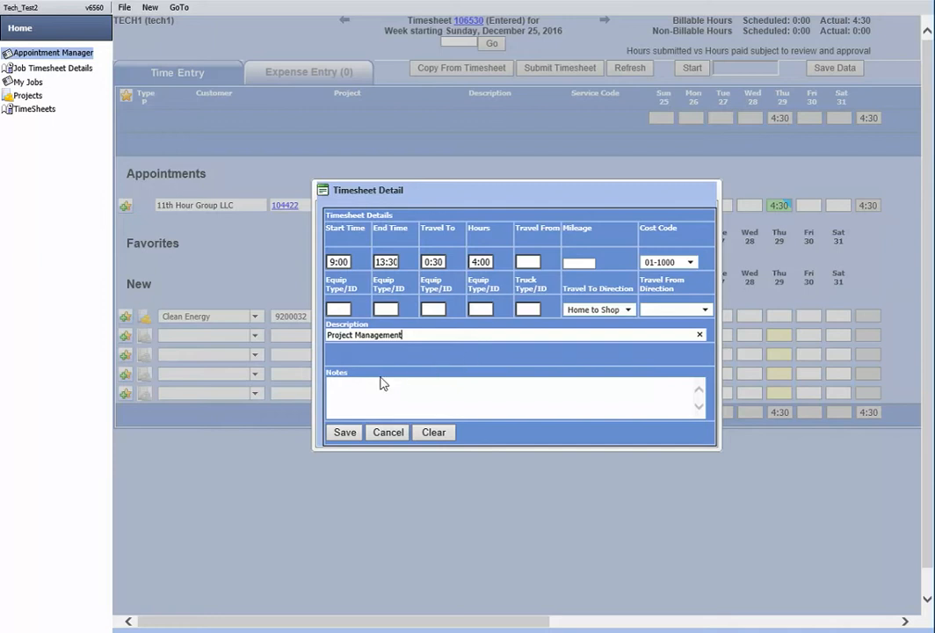
pyautogui.click(346, 434)
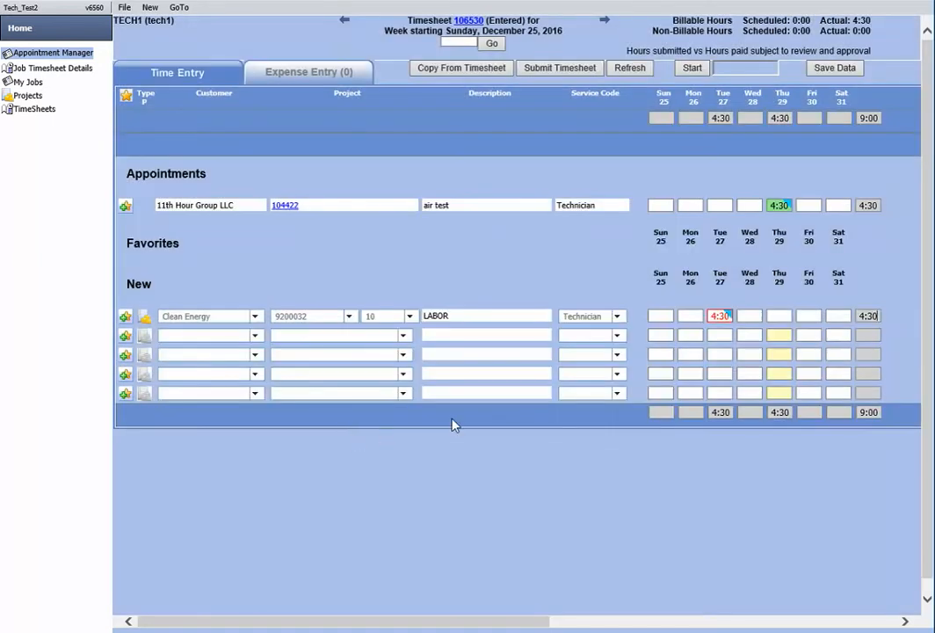
pyautogui.click(835, 68)
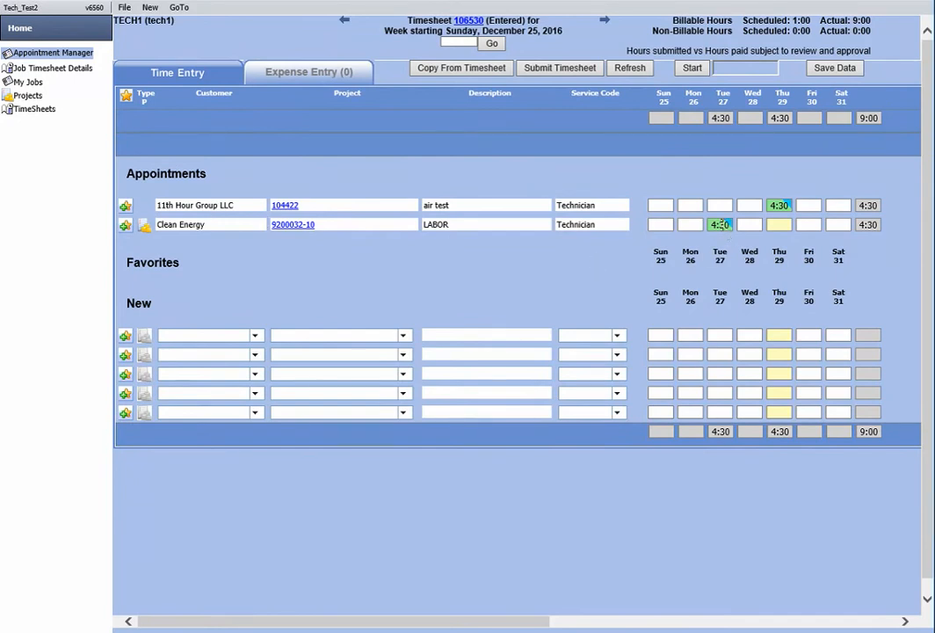
# Set up another new project line for Clean Energy, project 9200032, with service code Technician
pyautogui.click(145, 336)
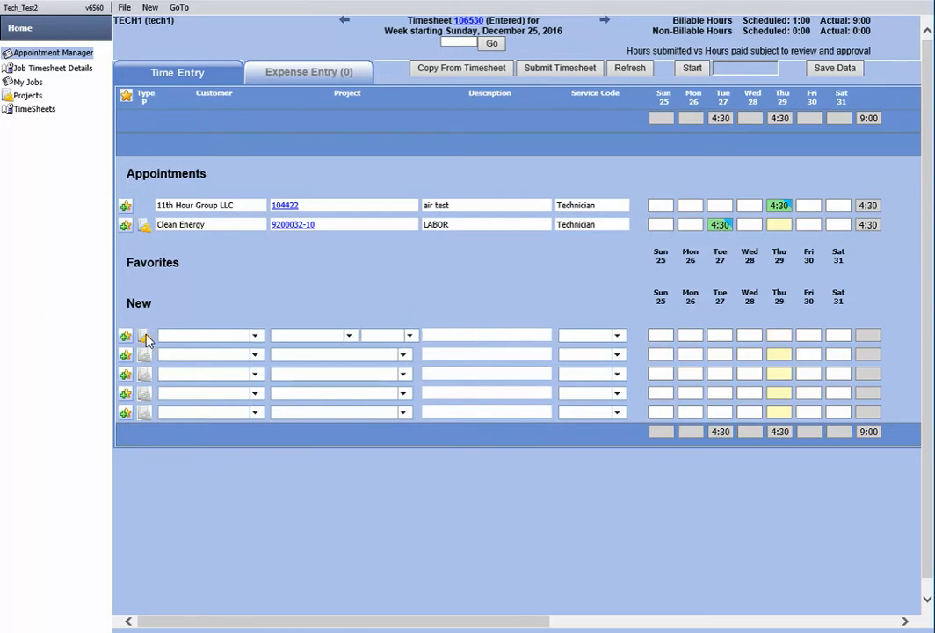
pyautogui.click(255, 337)
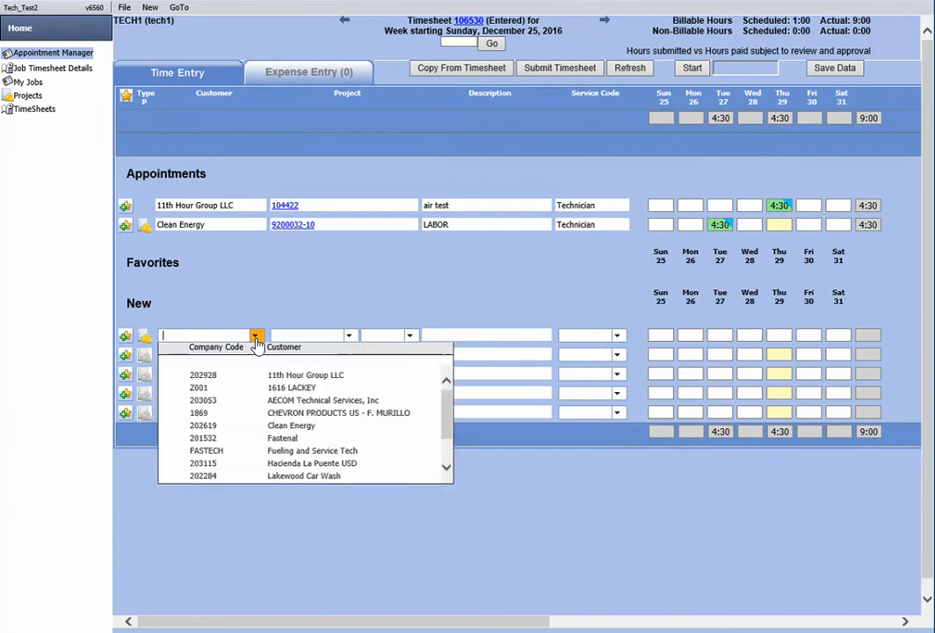
pyautogui.click(293, 426)
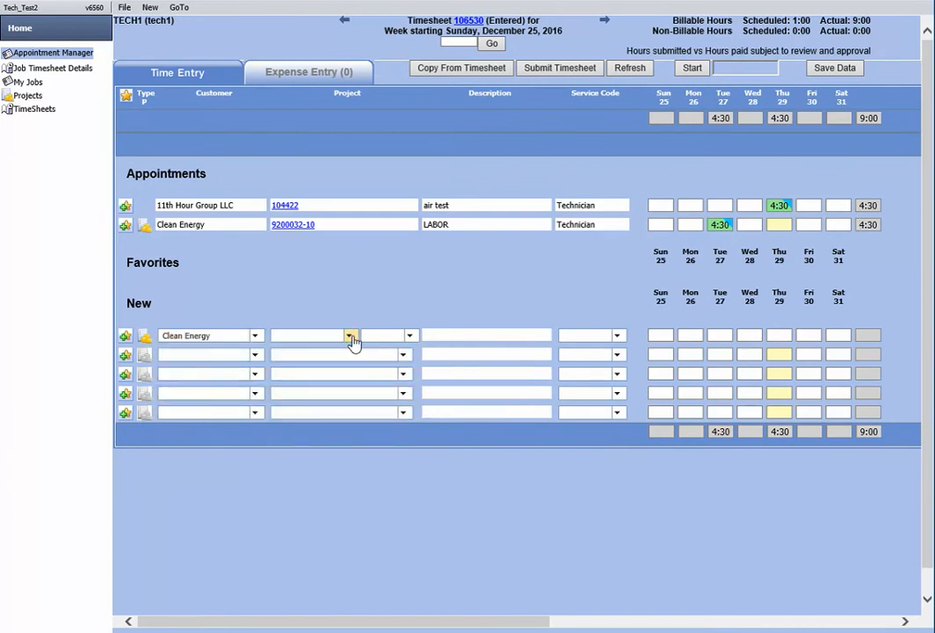
pyautogui.click(350, 336)
pyautogui.click(327, 402)
pyautogui.click(618, 337)
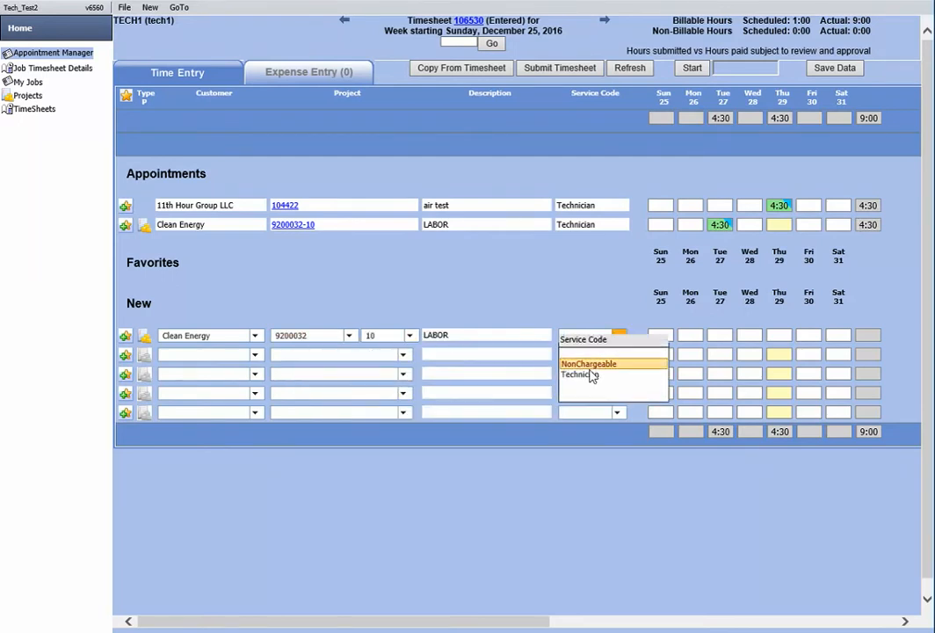
pyautogui.click(585, 375)
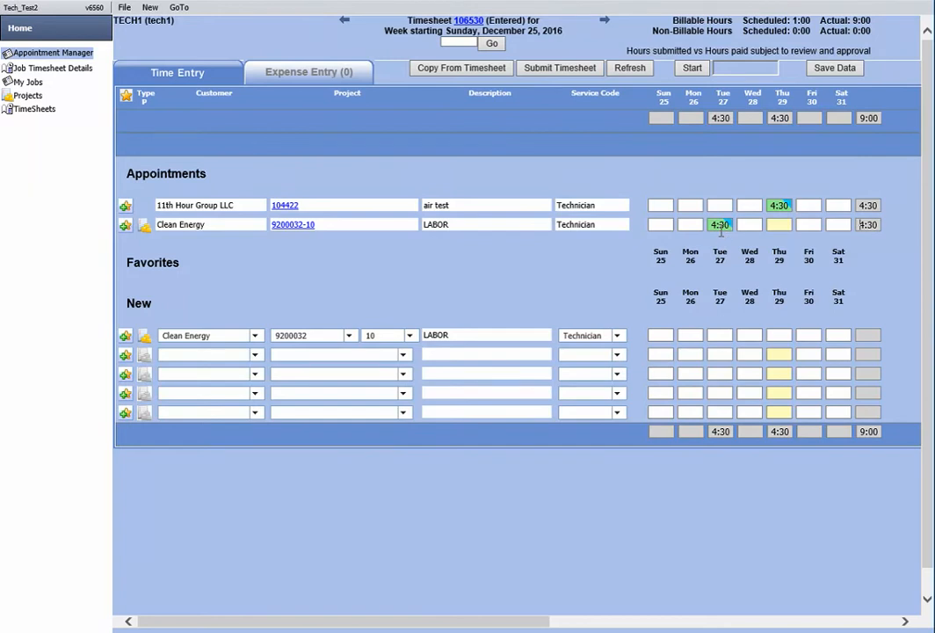
# Open the new line's Tuesday 27 time detail and enter start time 13:30, hours 4:00 and travel from 1:00
pyautogui.rightClick(723, 335)
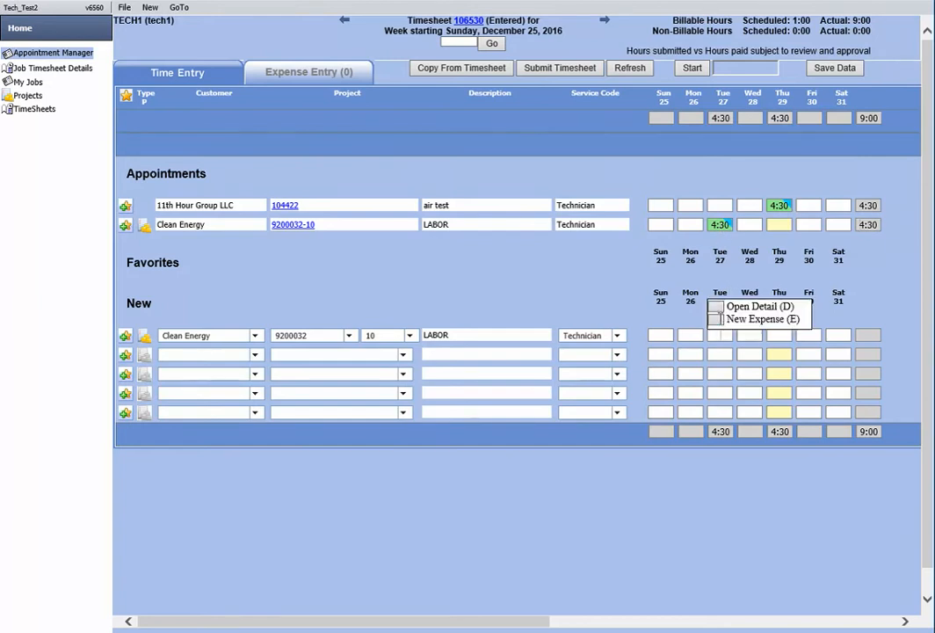
pyautogui.press('d')
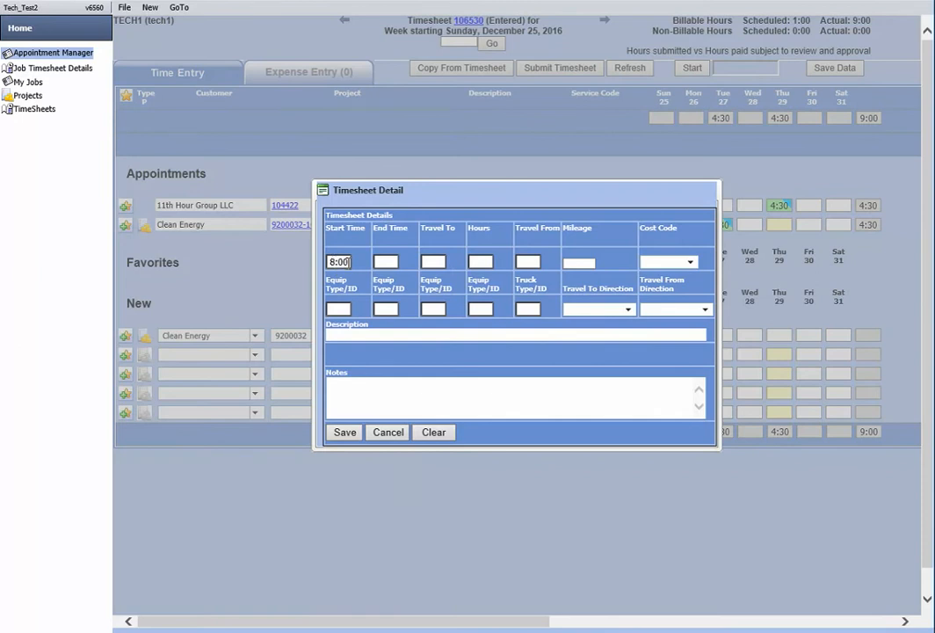
pyautogui.doubleClick(340, 261)
pyautogui.write('13:30')
pyautogui.press('Tab')
pyautogui.click(436, 262)
pyautogui.click(482, 262)
pyautogui.write('4')
pyautogui.click(524, 262)
pyautogui.click(547, 282)
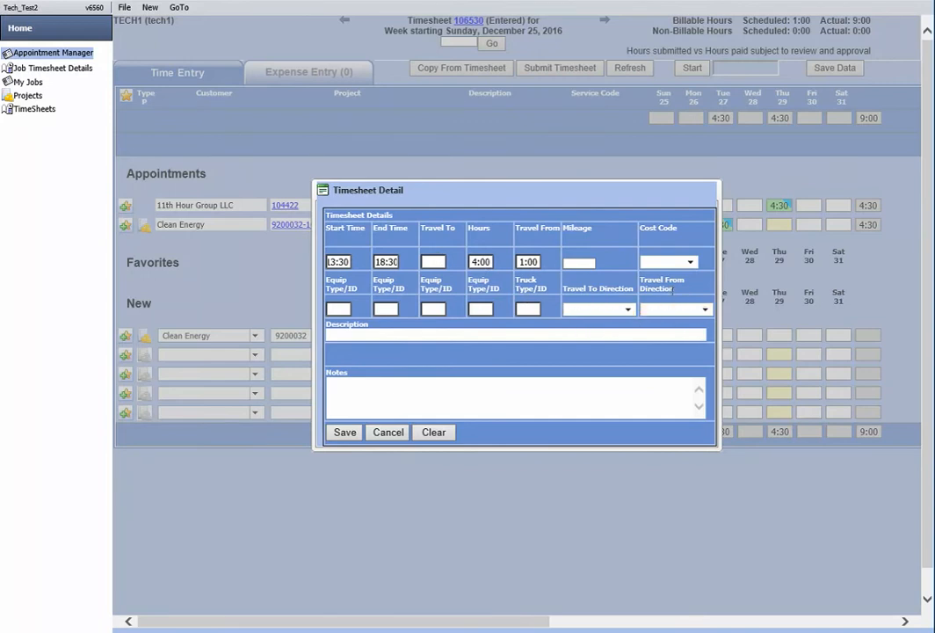
# Set the travel-from direction to Job to Home and the cost code to 01-1000 Project Management
pyautogui.click(688, 317)
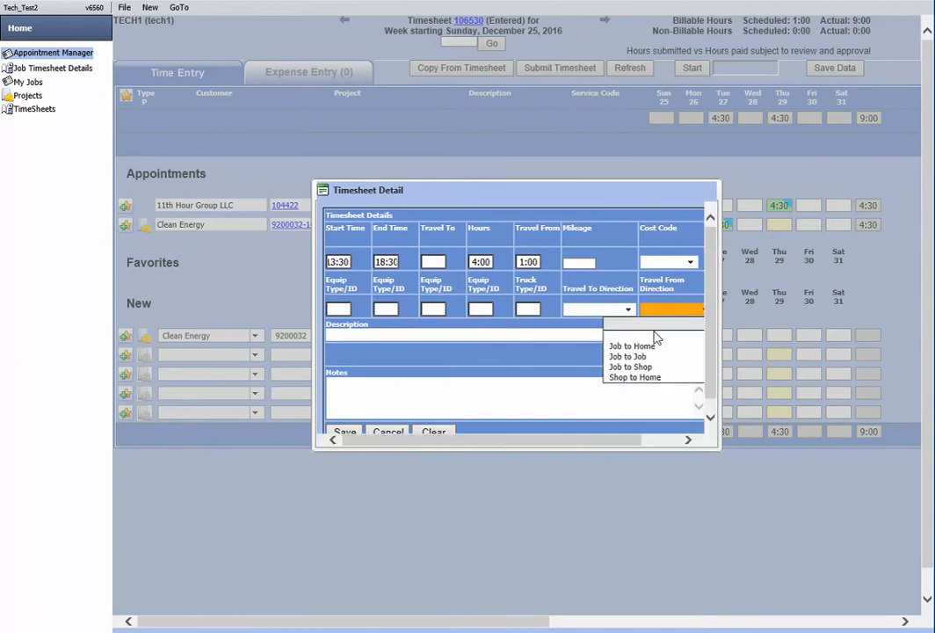
pyautogui.click(632, 348)
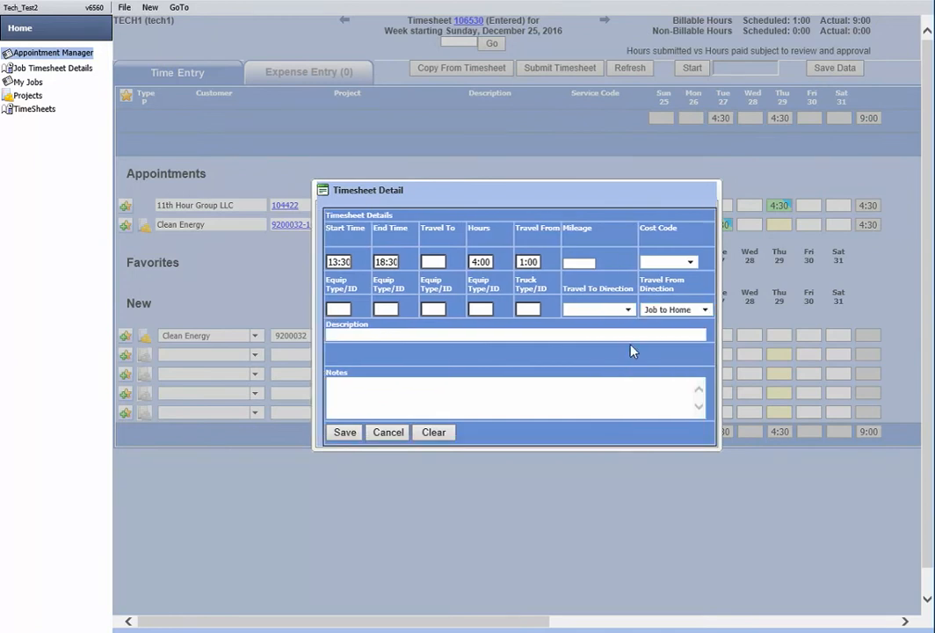
pyautogui.click(690, 265)
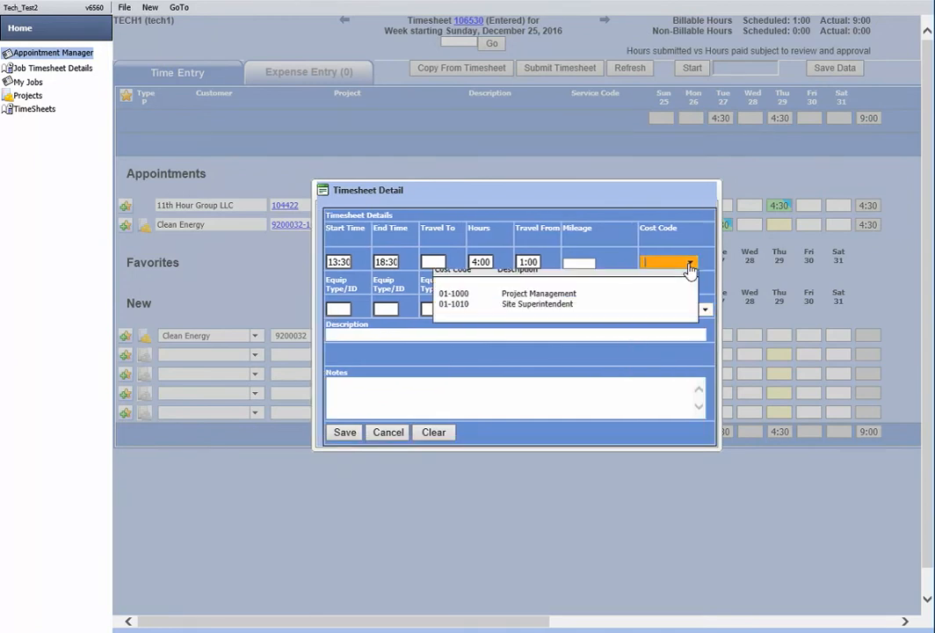
pyautogui.click(535, 300)
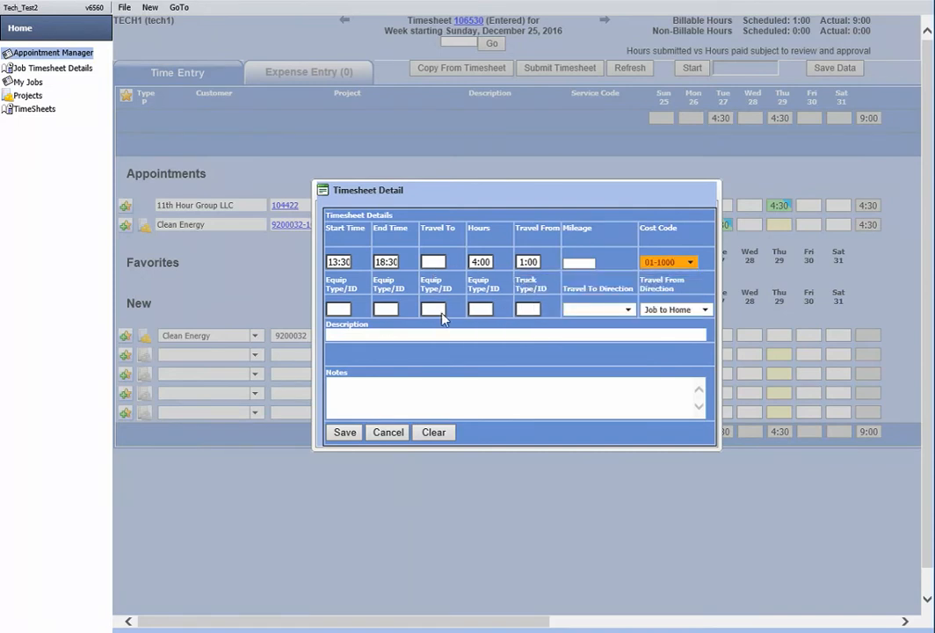
# Enter "Project Management" as the second detail's description, then save the detail and the timesheet data
pyautogui.click(348, 332)
pyautogui.write('Project Management')
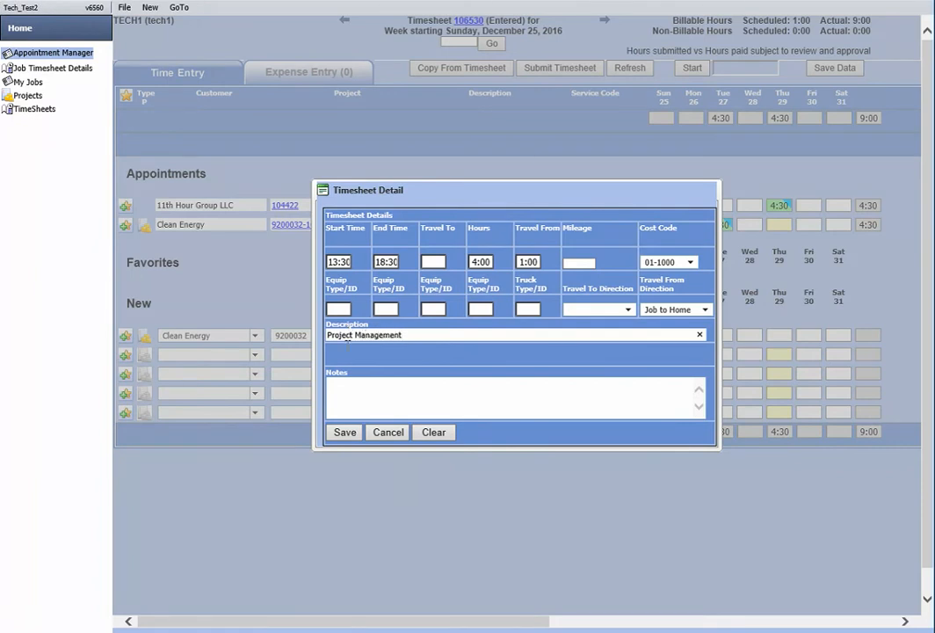
pyautogui.click(345, 431)
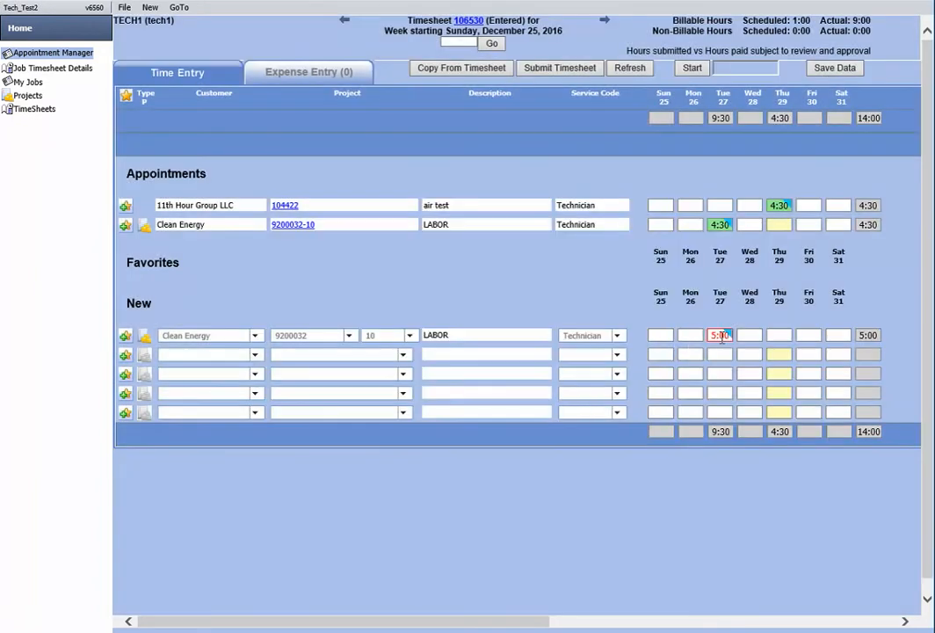
pyautogui.click(835, 71)
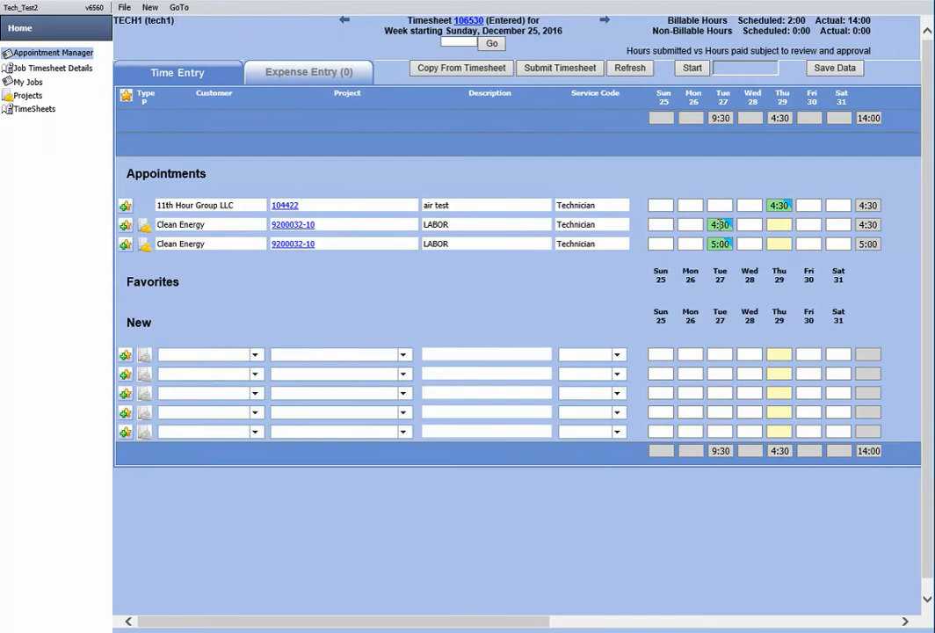
# Start a new expense from the Tuesday 27 time on the first Clean Energy line
pyautogui.rightClick(720, 225)
pyautogui.rightClick(719, 224)
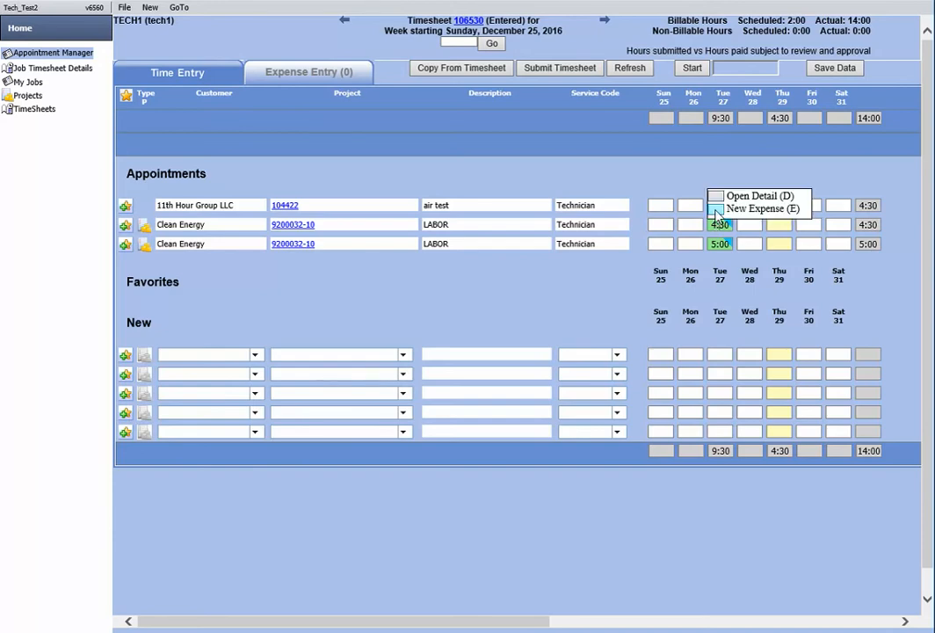
pyautogui.click(717, 216)
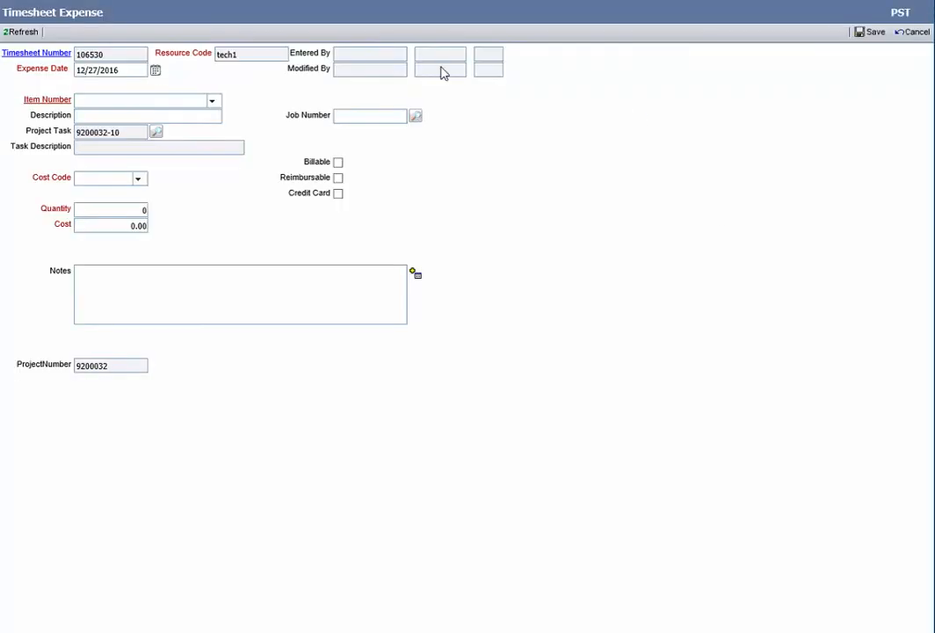
# Set the expense's item number to COMPANY VISA and replace its description with "home depot"
pyautogui.click(136, 101)
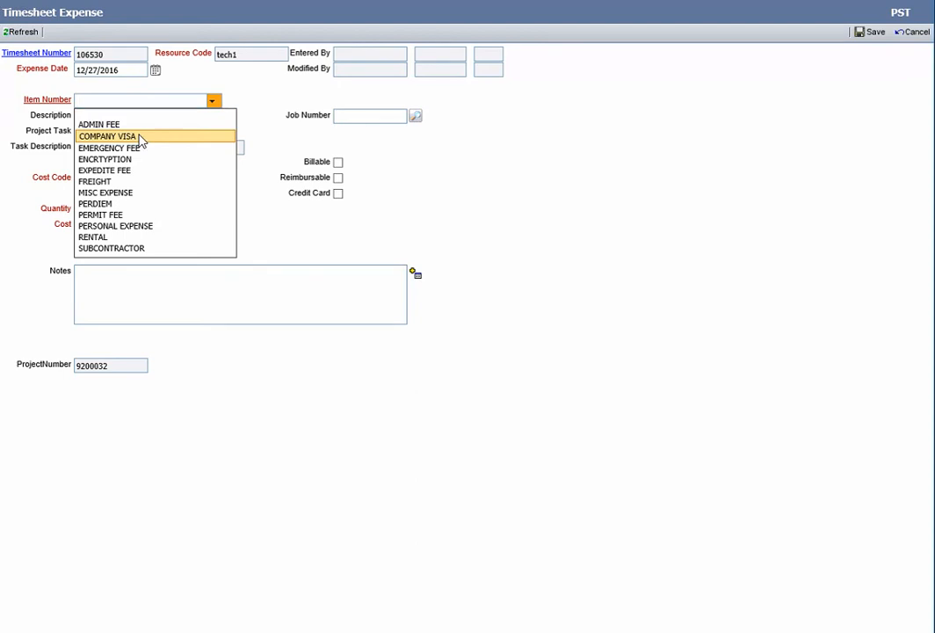
pyautogui.click(135, 197)
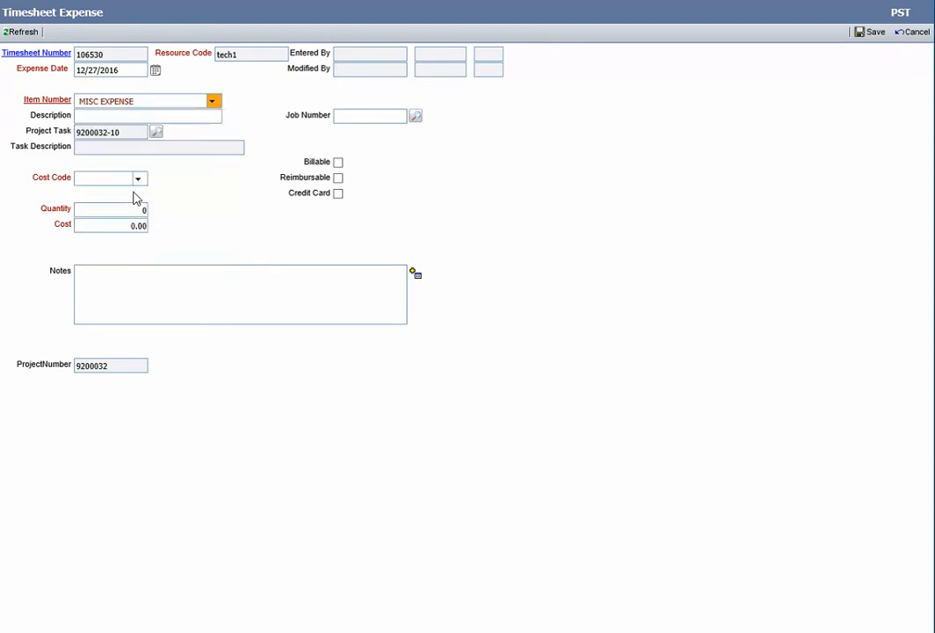
pyautogui.click(213, 103)
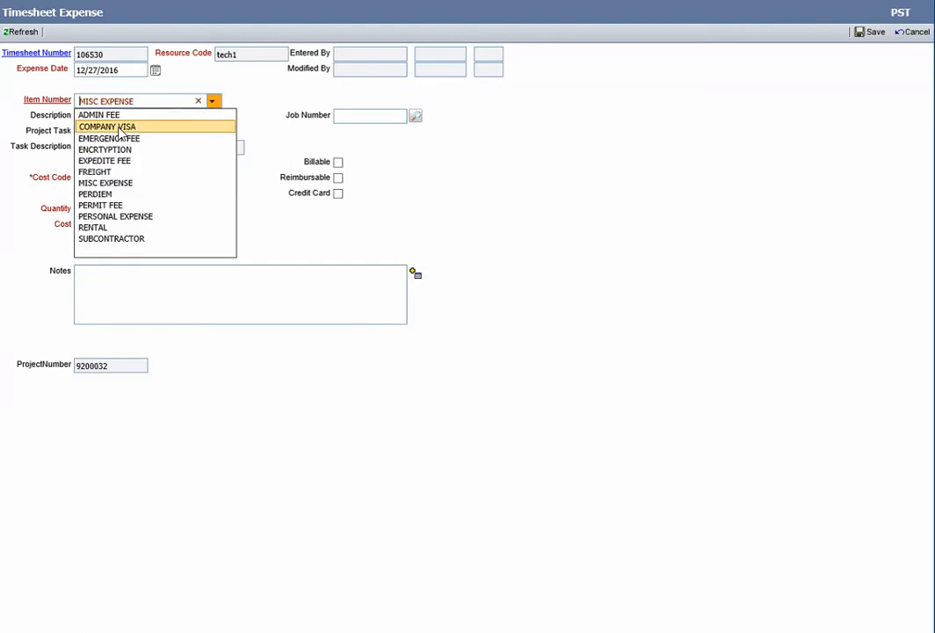
pyautogui.click(119, 132)
pyautogui.moveTo(175, 117); pyautogui.dragTo(27, 113)
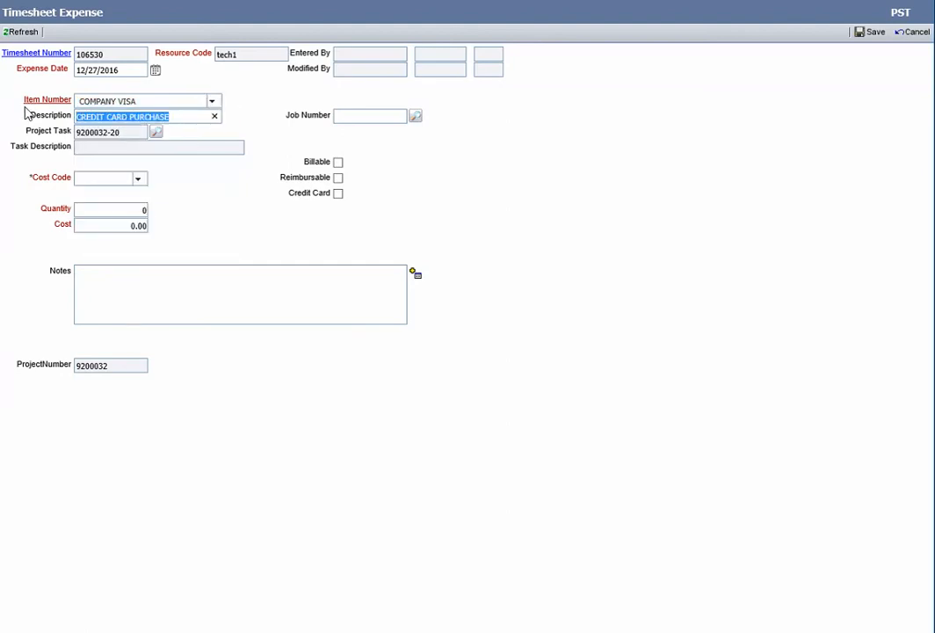
pyautogui.write('home depot')
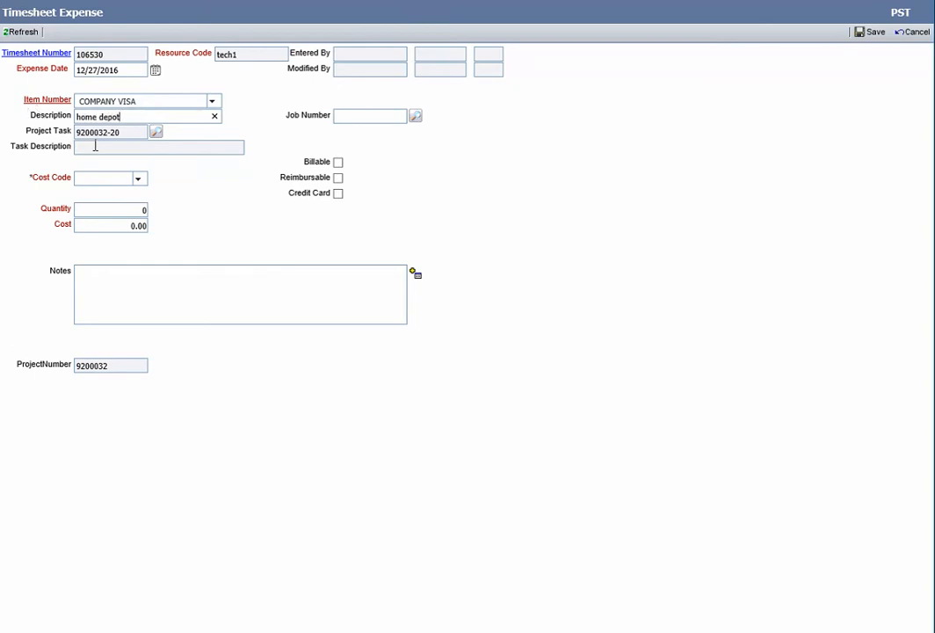
# Assign cost code 03-1030 Concrete Foundations to the expense, with quantity 1 and cost 54.32
pyautogui.click(138, 180)
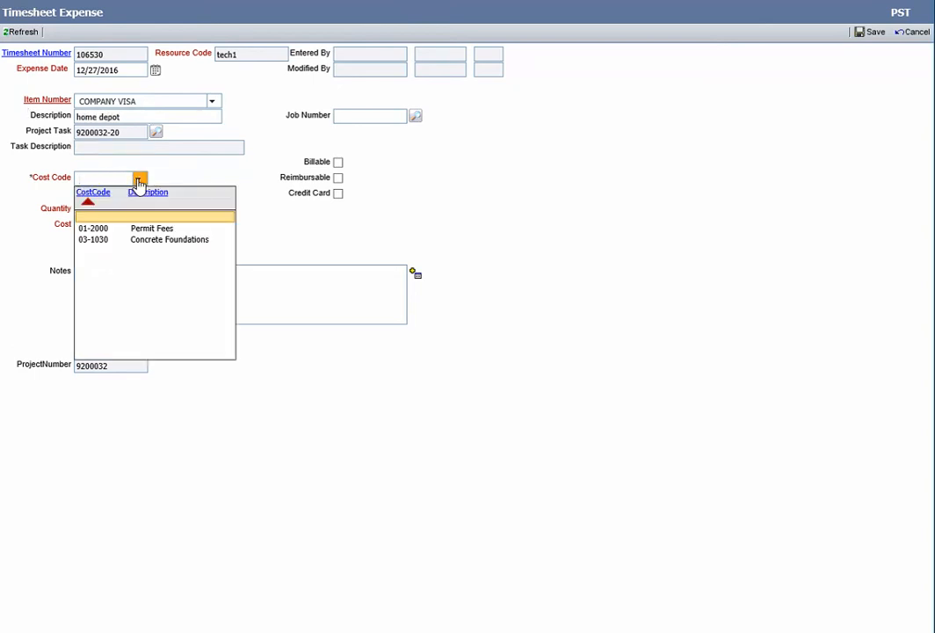
pyautogui.click(180, 239)
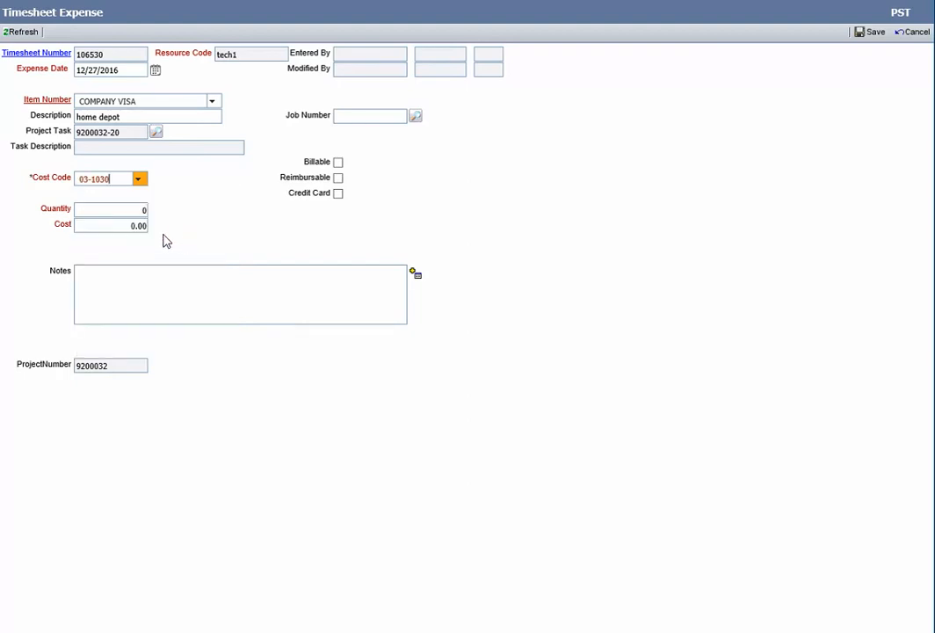
pyautogui.click(112, 209)
pyautogui.write('1')
pyautogui.click(115, 224)
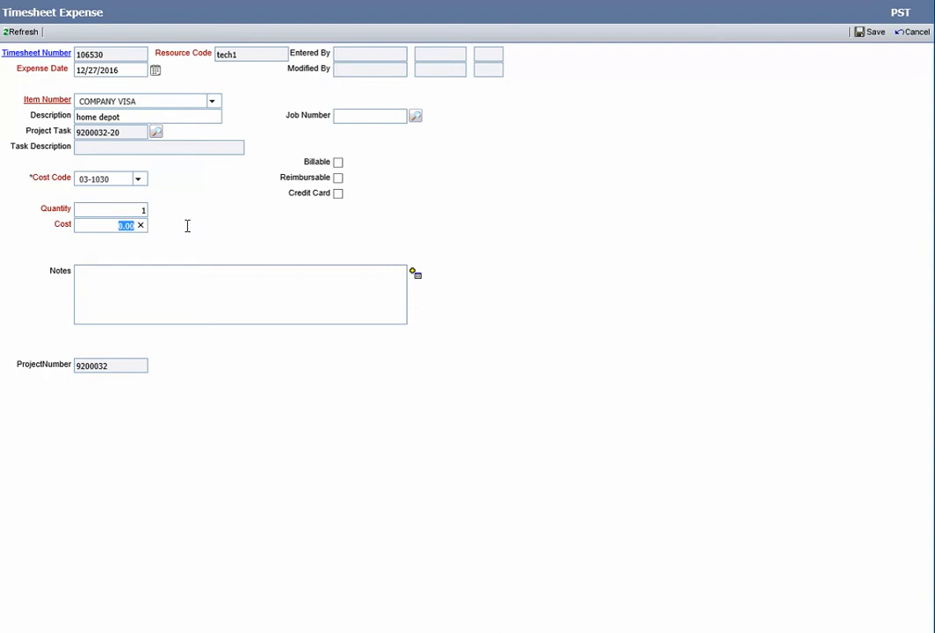
pyautogui.write('54.32')
# Enter "Concrete bag 10 pds" in the expense's notes and save the expense
pyautogui.click(134, 282)
pyautogui.write('Concrete bag 10 pds')
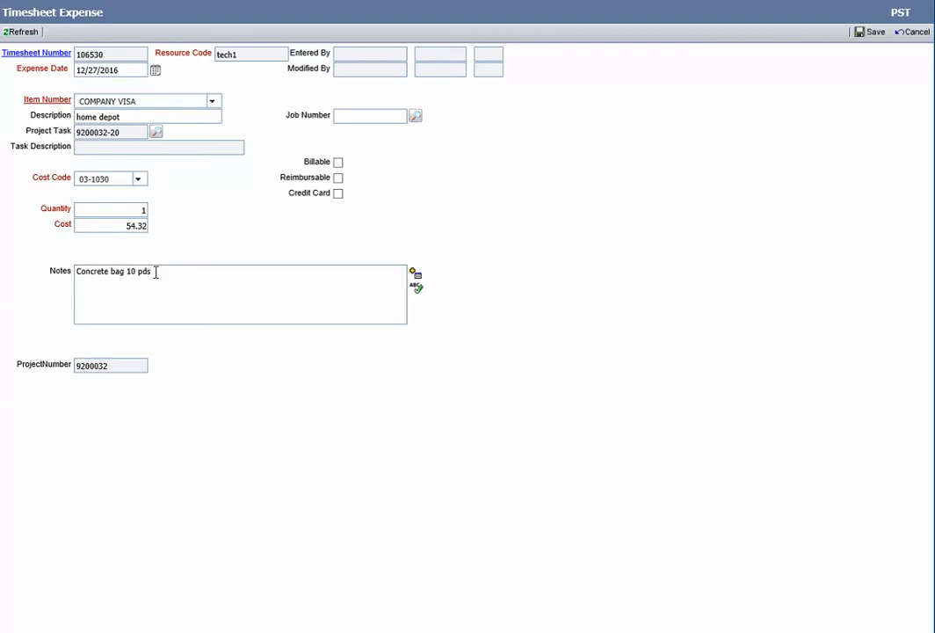
pyautogui.click(871, 37)
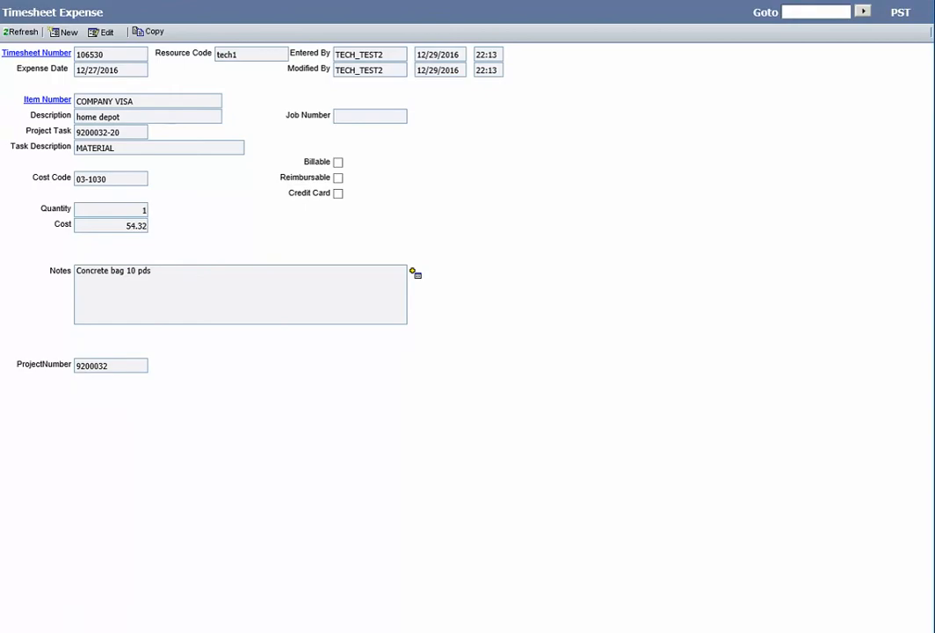
# Close the saved expense, check its line in the timesheet's expense details, and return to time entry
pyautogui.click(313, 2)
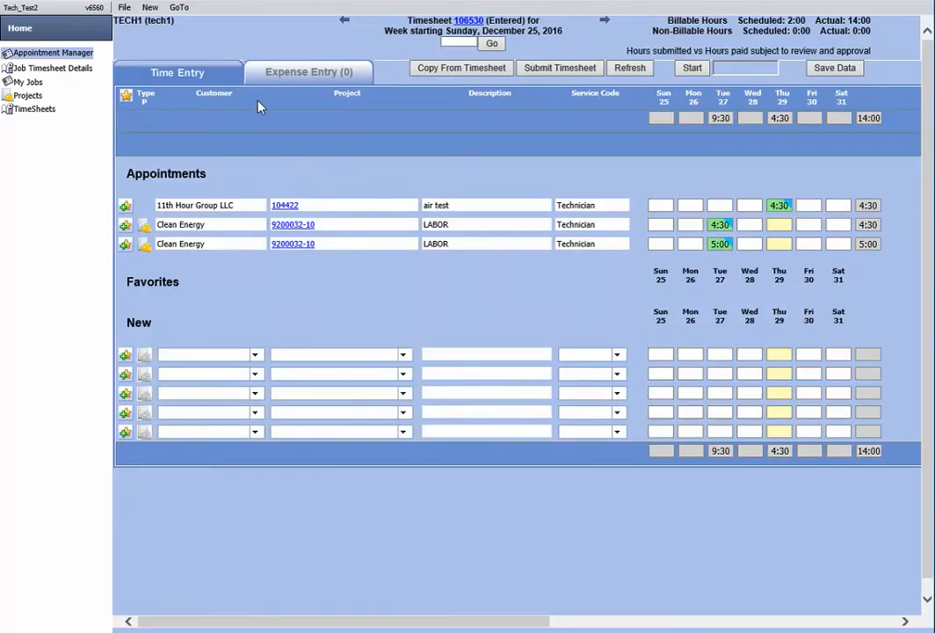
pyautogui.click(312, 75)
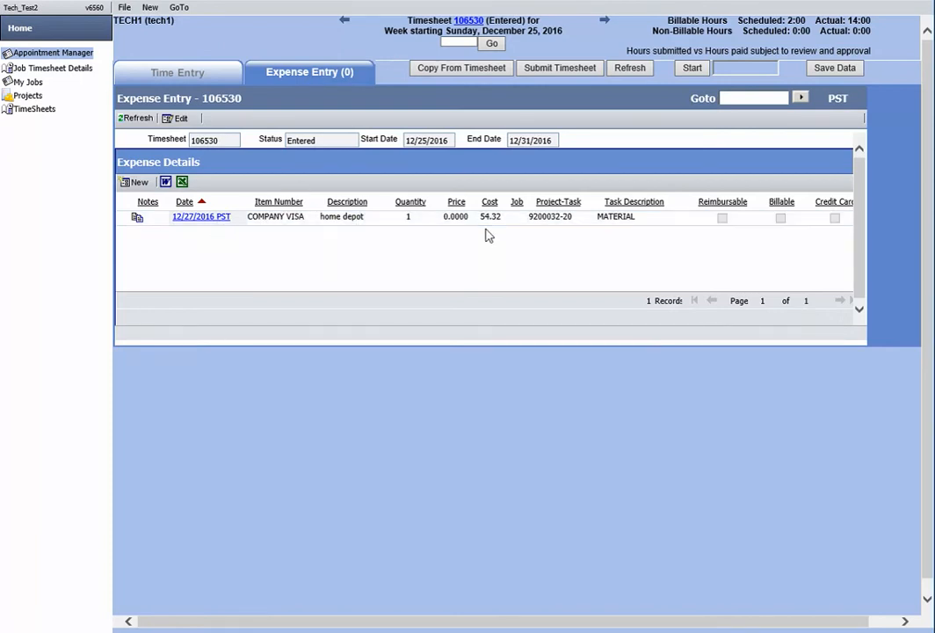
pyautogui.click(519, 221)
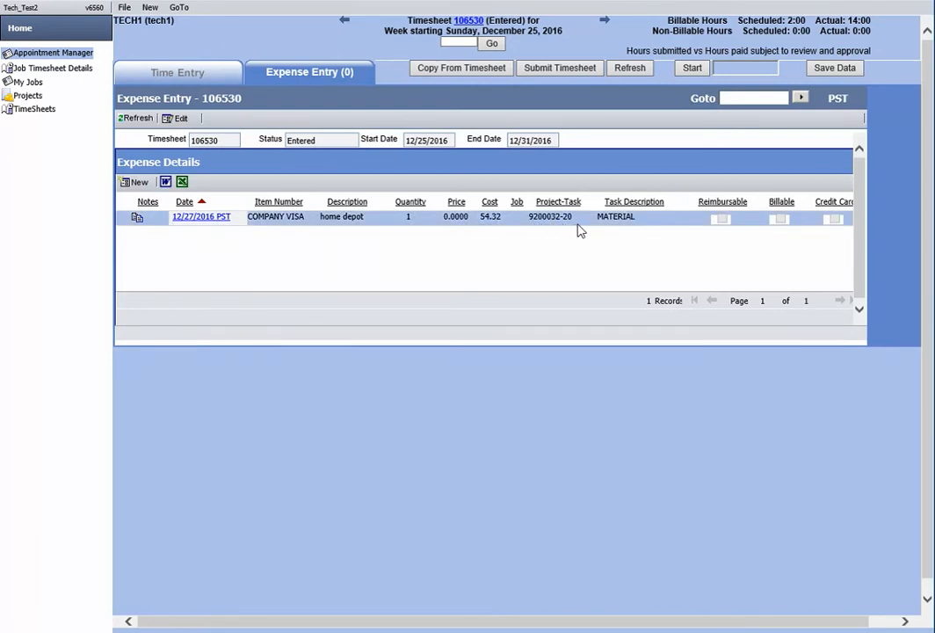
pyautogui.click(180, 73)
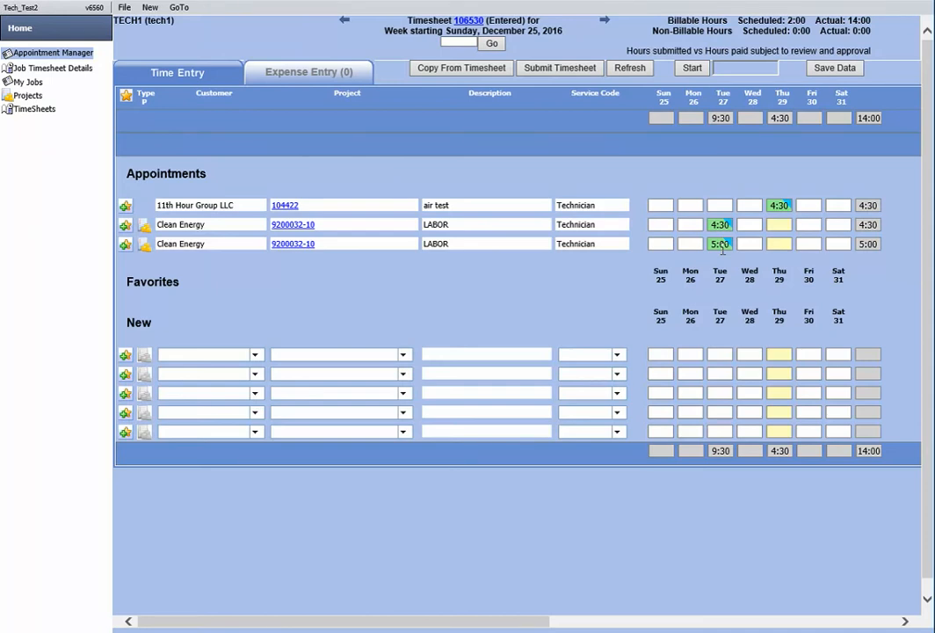
# Filter the projects list by project number 32 and open the attachments of Clean Energy project 9200032
pyautogui.click(29, 95)
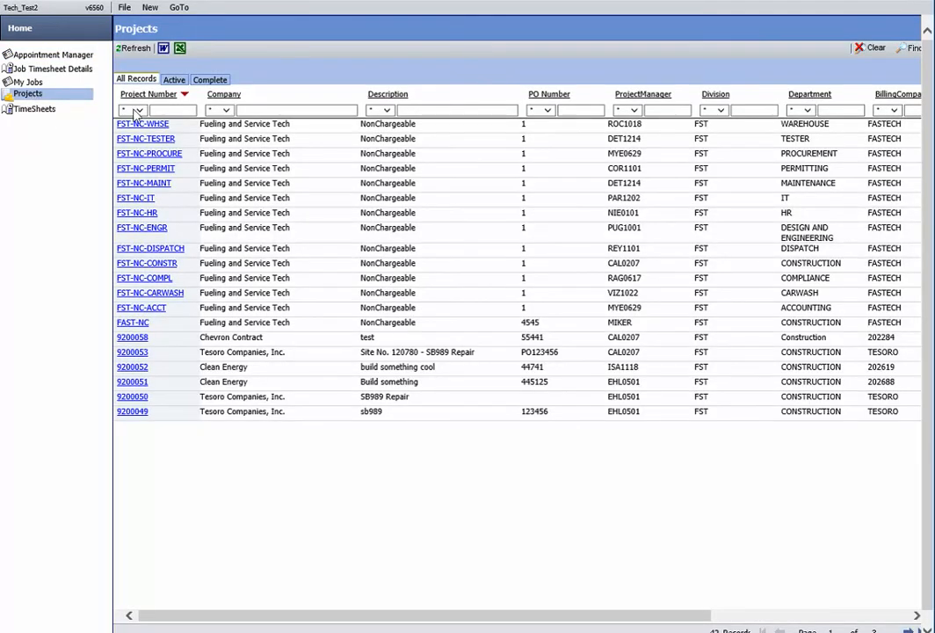
pyautogui.click(177, 114)
pyautogui.write('32')
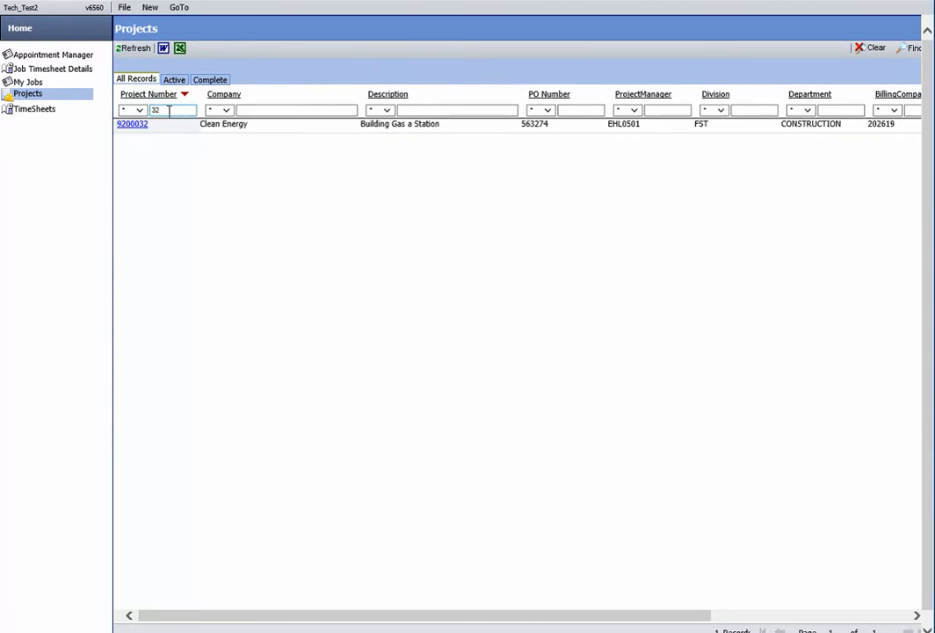
pyautogui.click(278, 111)
pyautogui.click(138, 126)
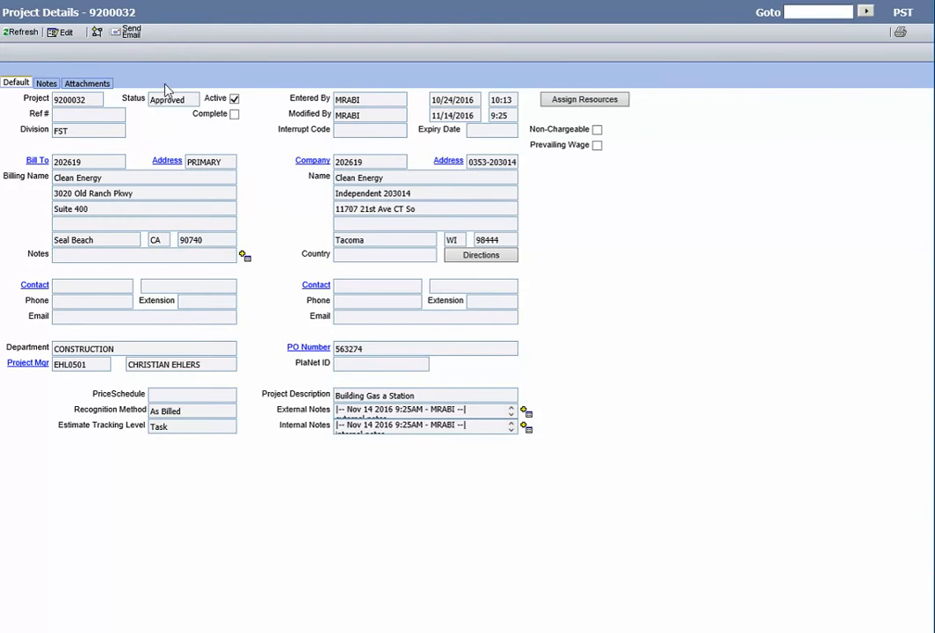
pyautogui.click(99, 86)
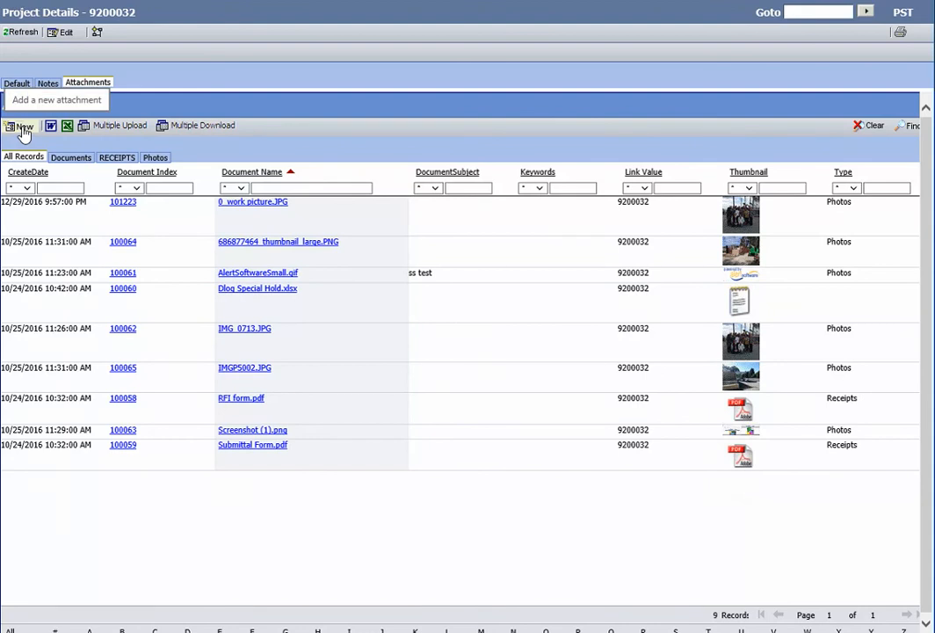
# Start a multiple upload for the project and choose the 0_Home Depot and 0_Submittal files from the Desktop
pyautogui.click(132, 130)
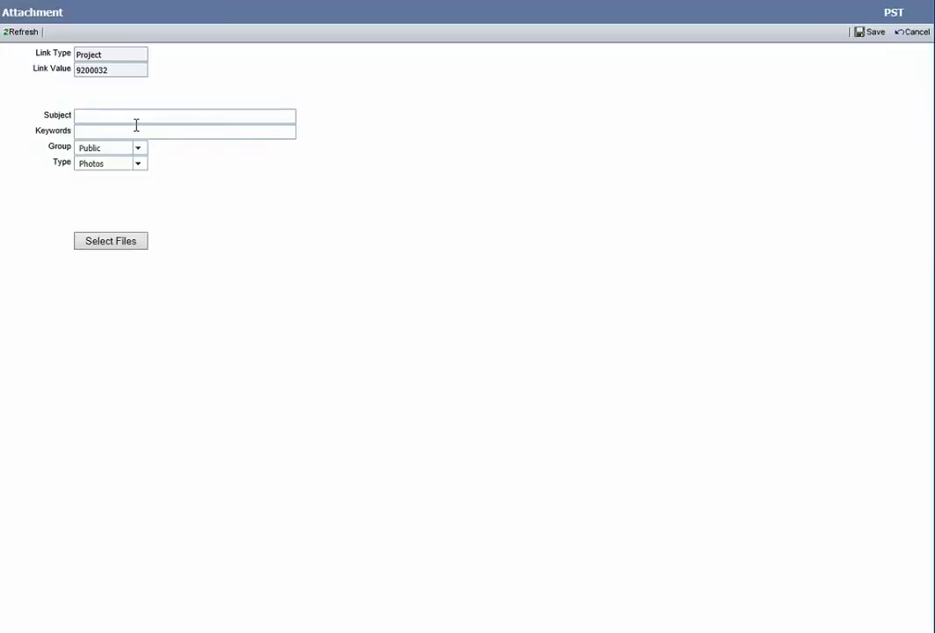
pyautogui.click(109, 245)
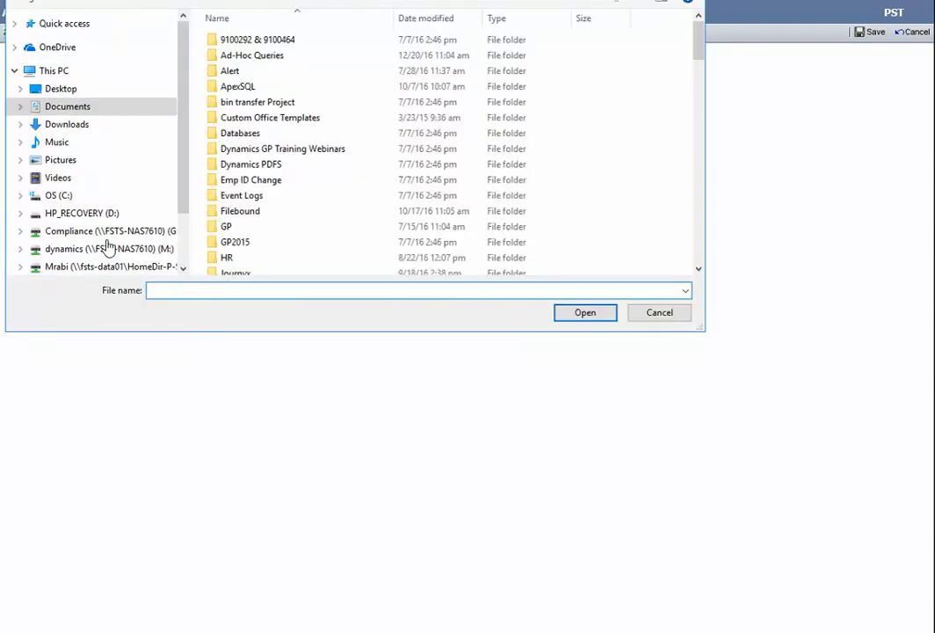
pyautogui.click(62, 88)
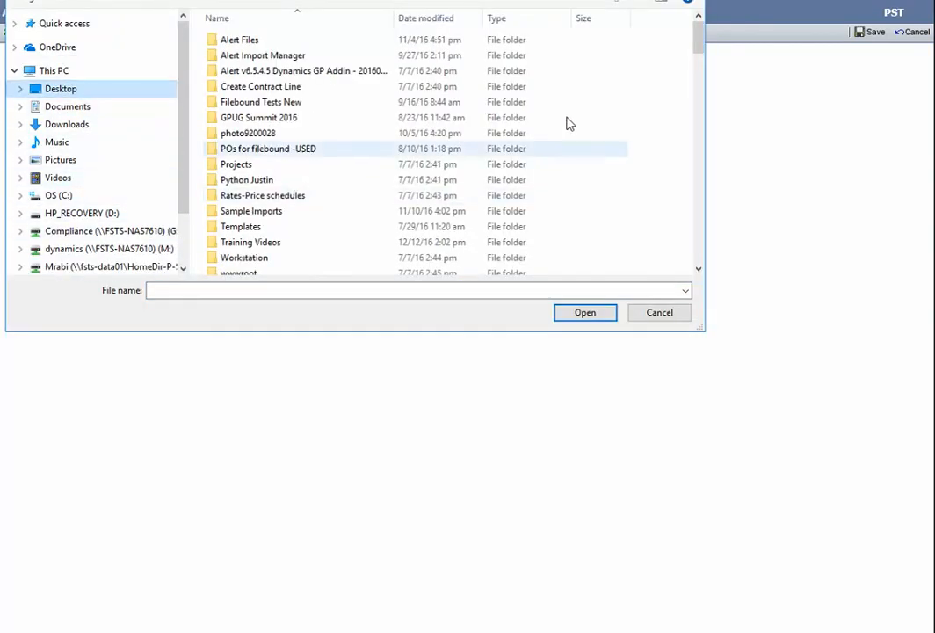
pyautogui.moveTo(700, 56); pyautogui.dragTo(701, 69)
pyautogui.click(251, 139)
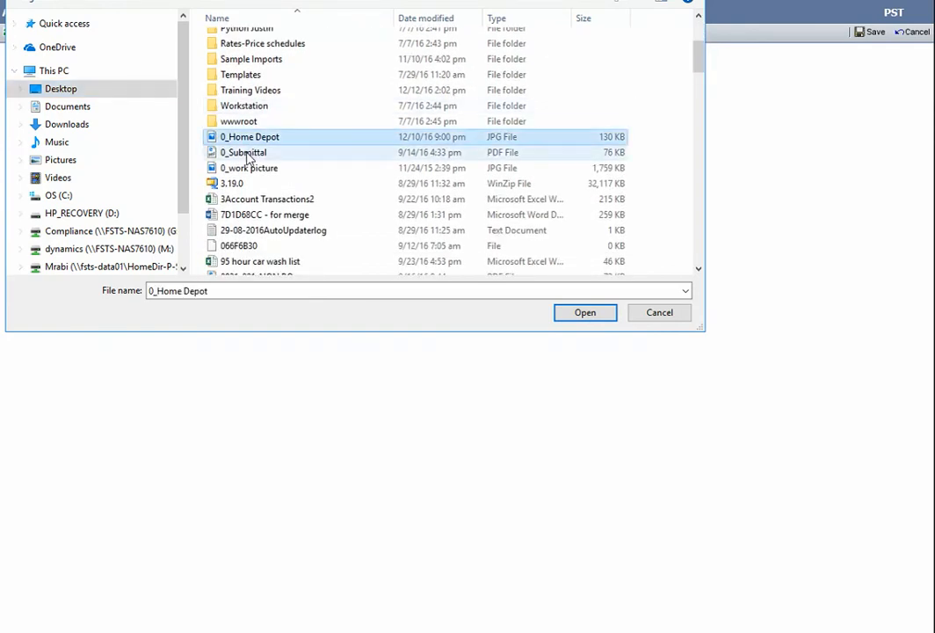
pyautogui.keyDown('ctrl'); pyautogui.click(248, 155); pyautogui.keyUp('ctrl')
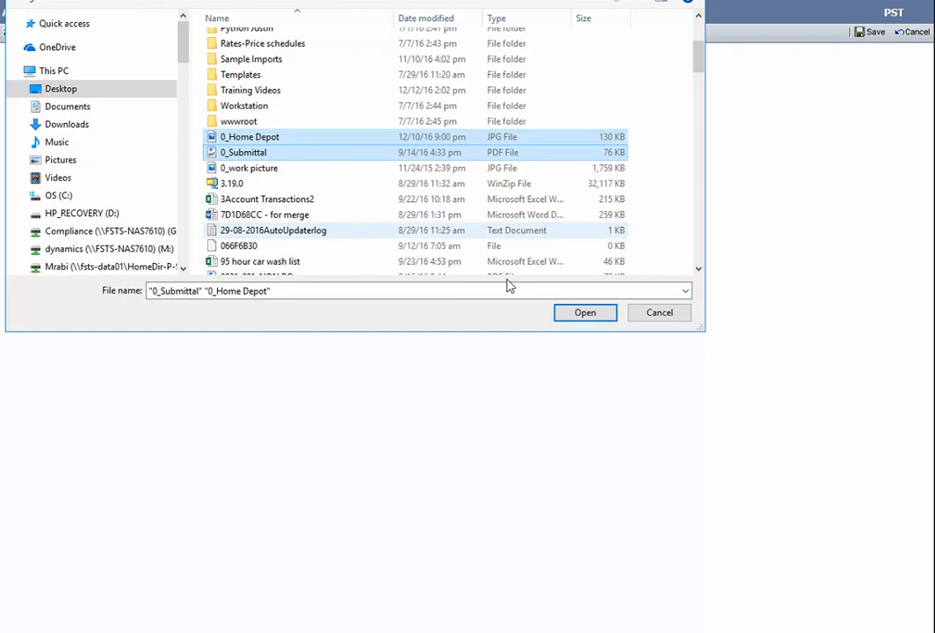
pyautogui.click(585, 314)
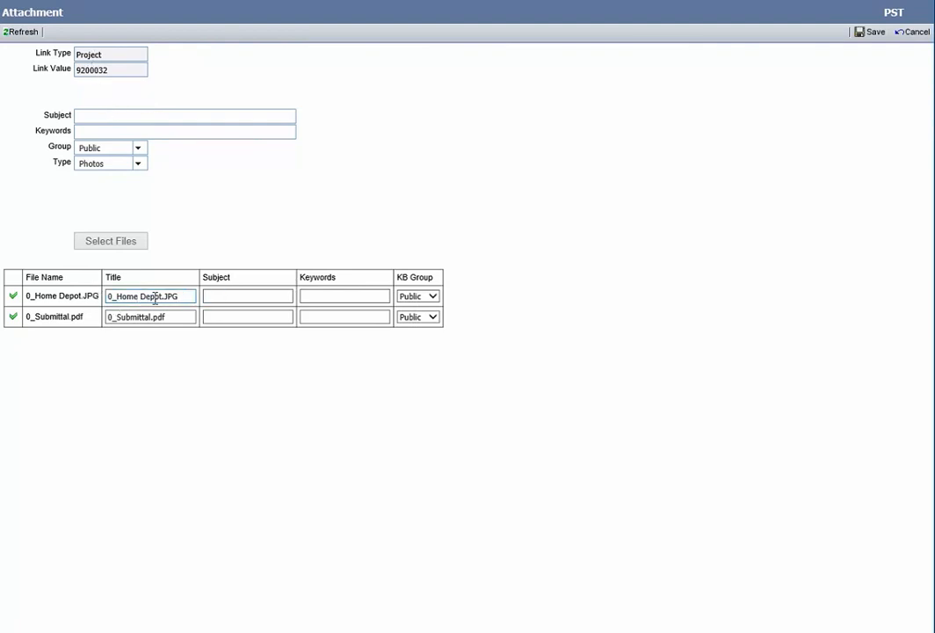
# Set the attachment type of the uploaded files to Receipts and save them to the project
pyautogui.click(236, 296)
pyautogui.click(139, 166)
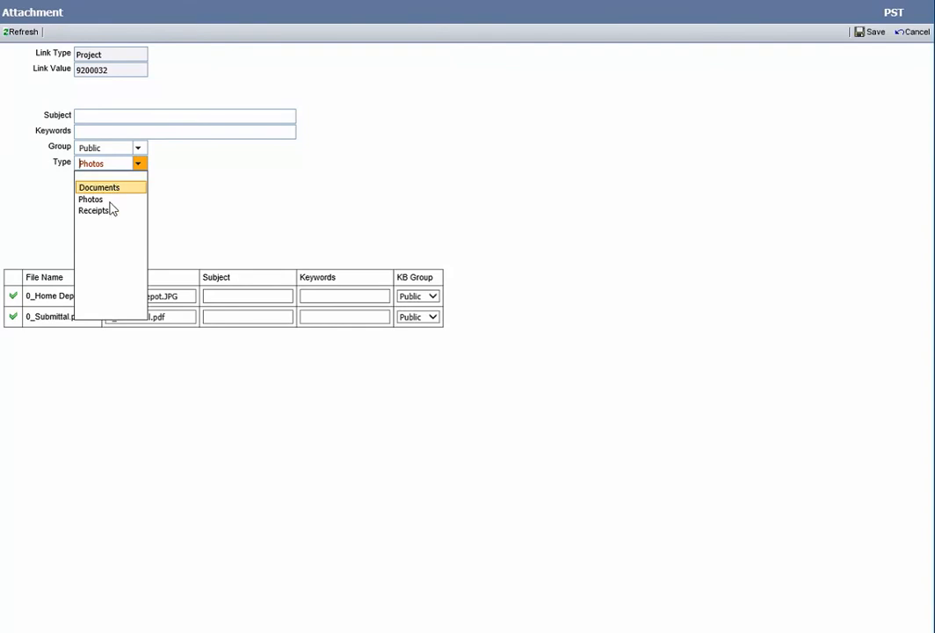
pyautogui.click(104, 212)
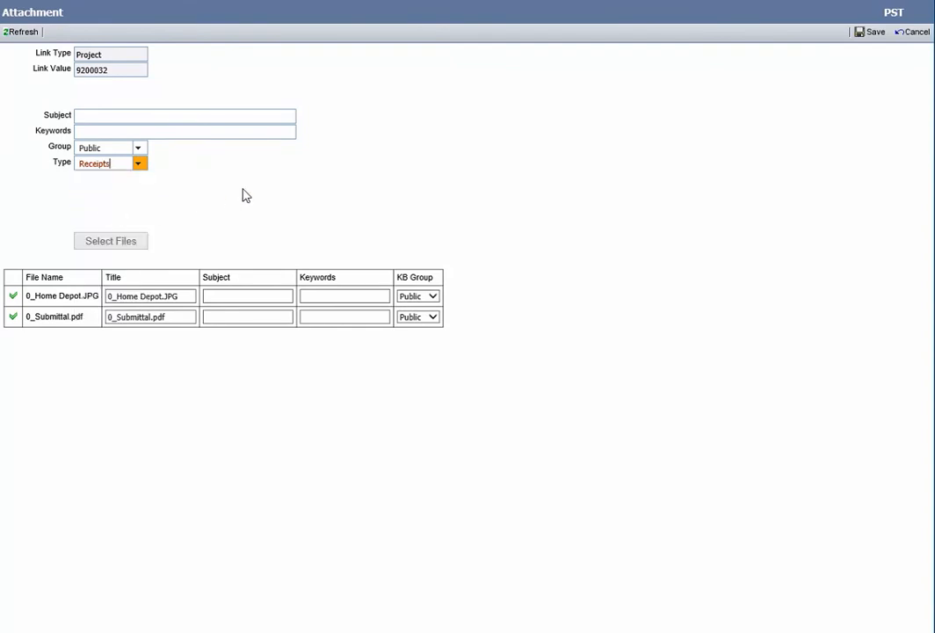
pyautogui.click(874, 41)
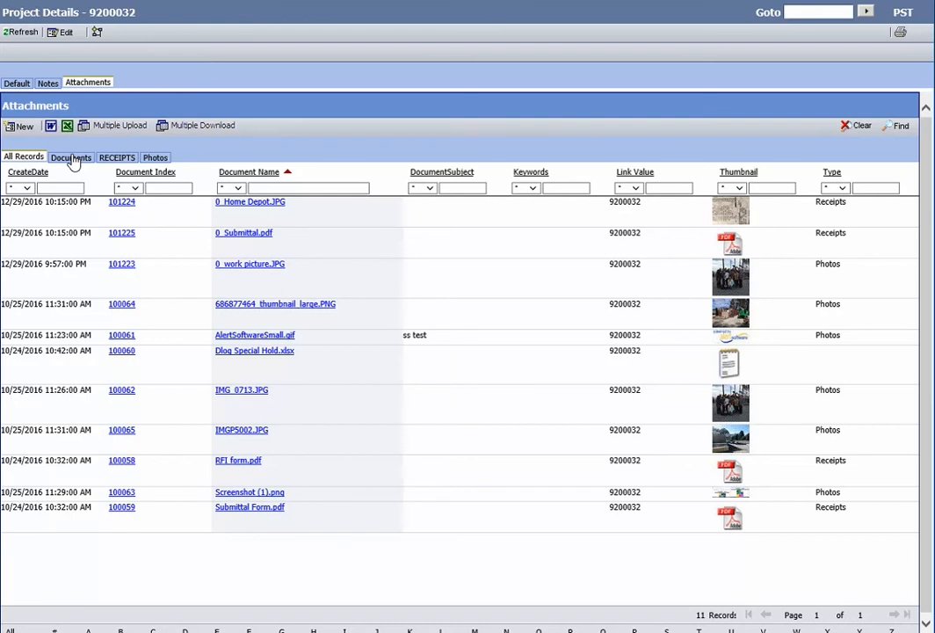
# Review the project's attachments by category: documents, receipts, photos and all records
pyautogui.click(73, 158)
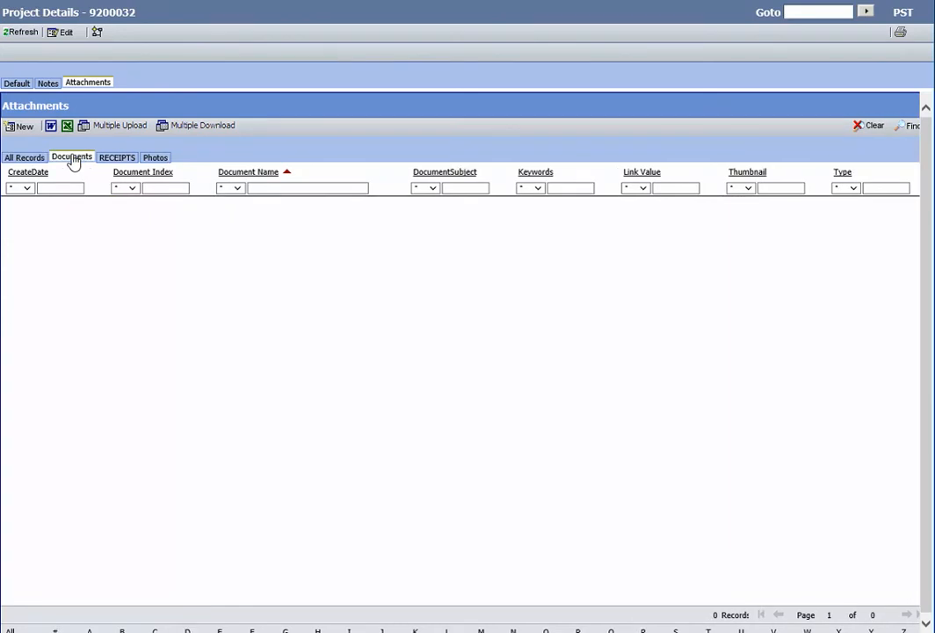
pyautogui.click(118, 160)
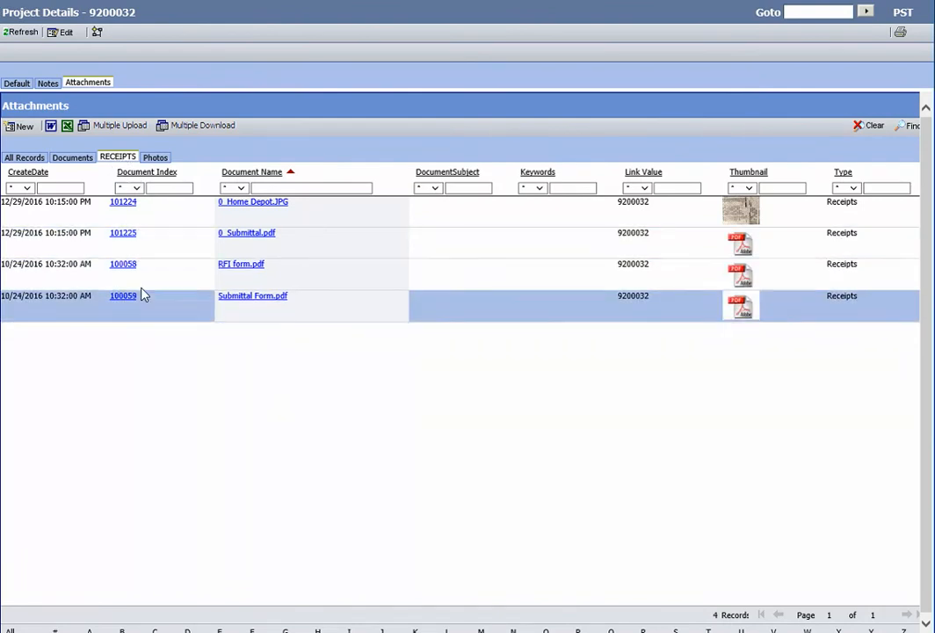
pyautogui.click(158, 159)
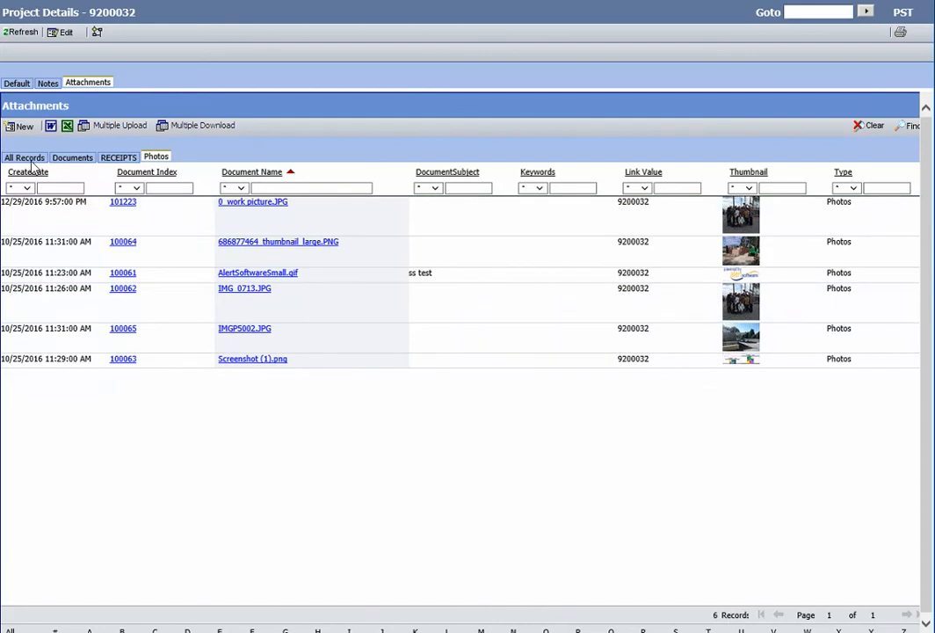
pyautogui.click(26, 157)
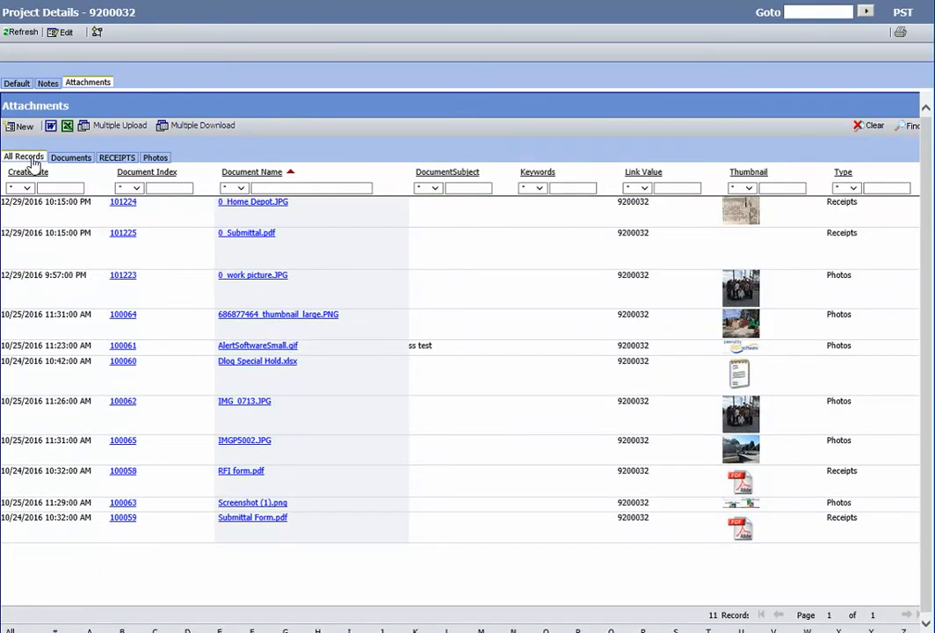
pyautogui.click(18, 86)
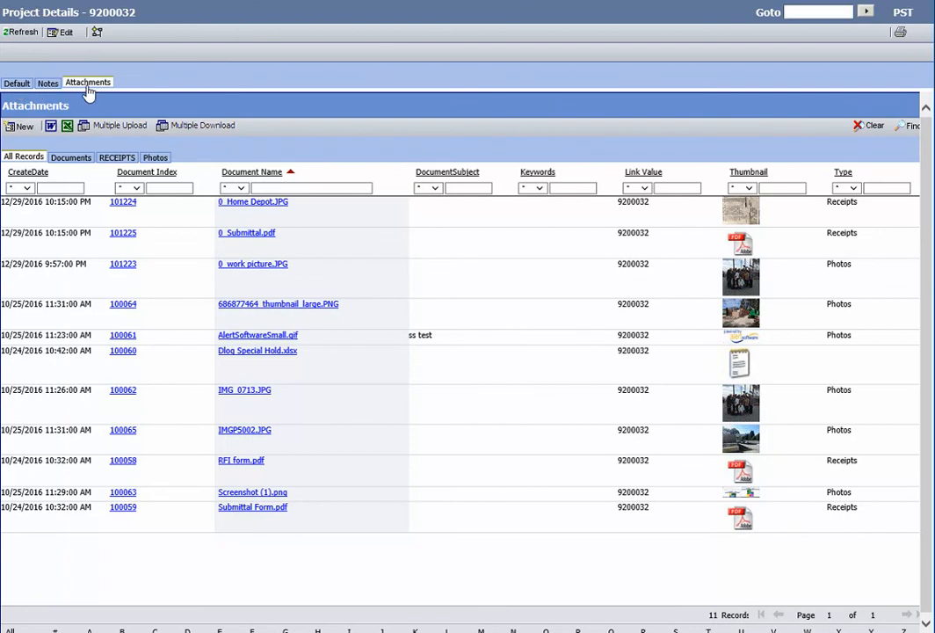